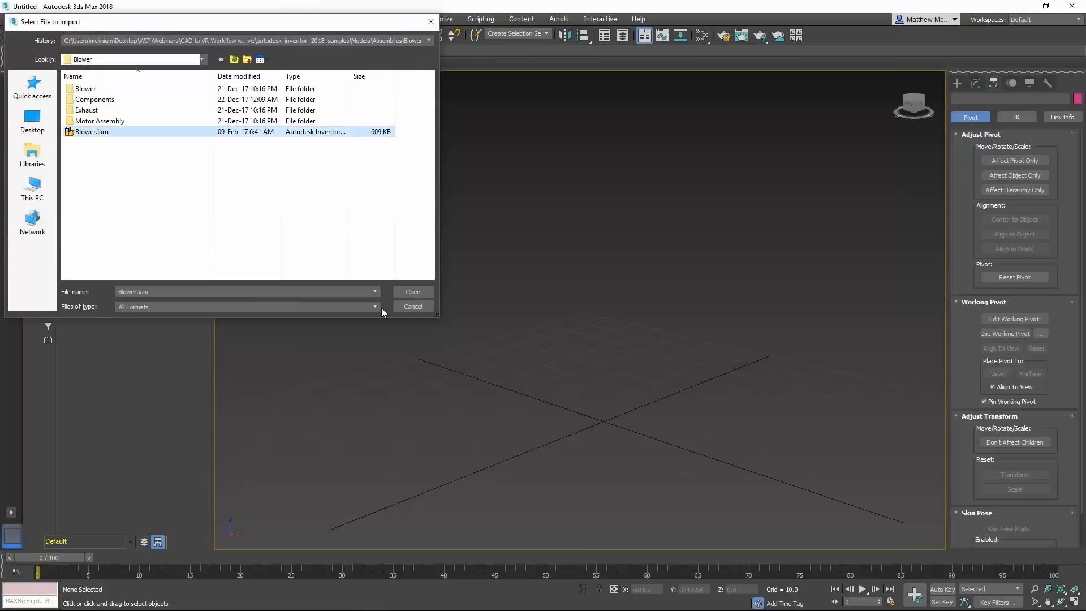
Step: Import the Inventor assembly Blower.iam as body objects, replacing the current scene and keeping the Y axis as the vertical direction
{"action": "left_click", "coordinate": [377, 308]}
{"action": "left_click_drag", "start_coordinate": [375, 341], "coordinate": [375, 353]}
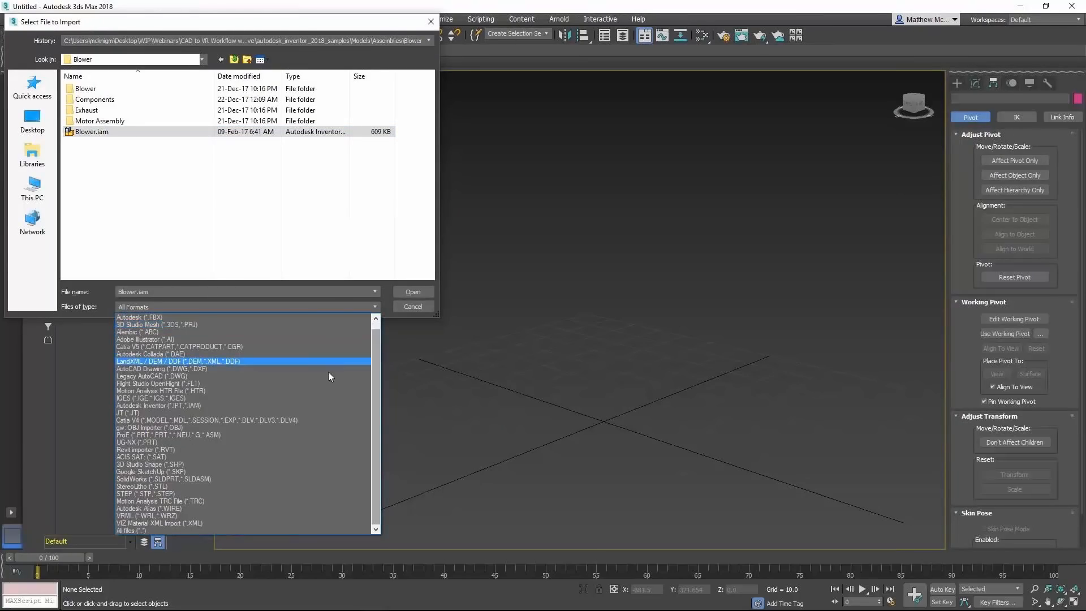
{"action": "left_click", "coordinate": [376, 307]}
{"action": "left_click", "coordinate": [406, 294]}
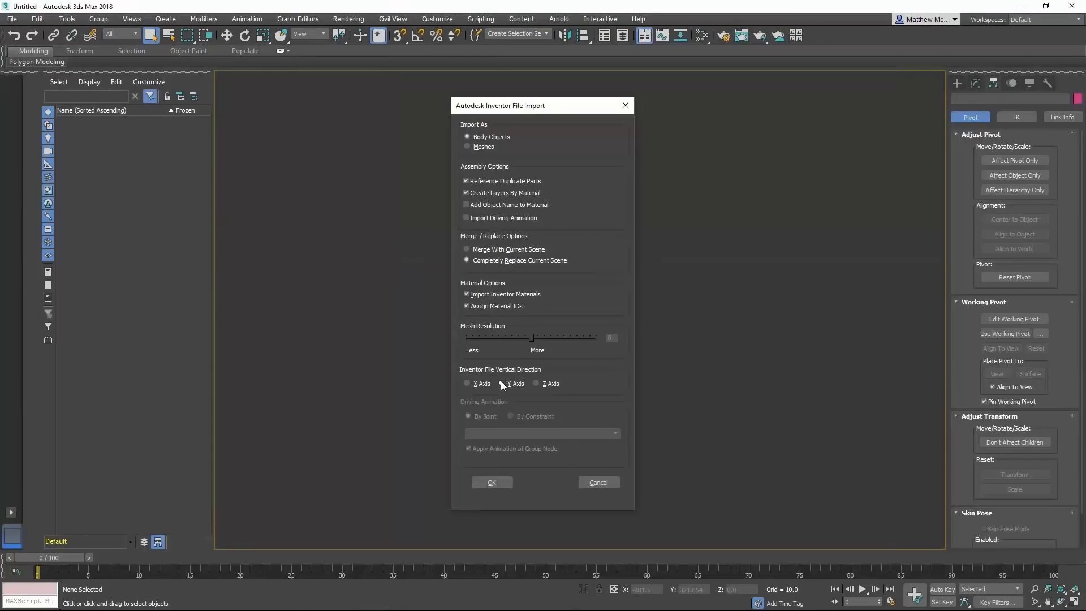
{"action": "left_click", "coordinate": [492, 484]}
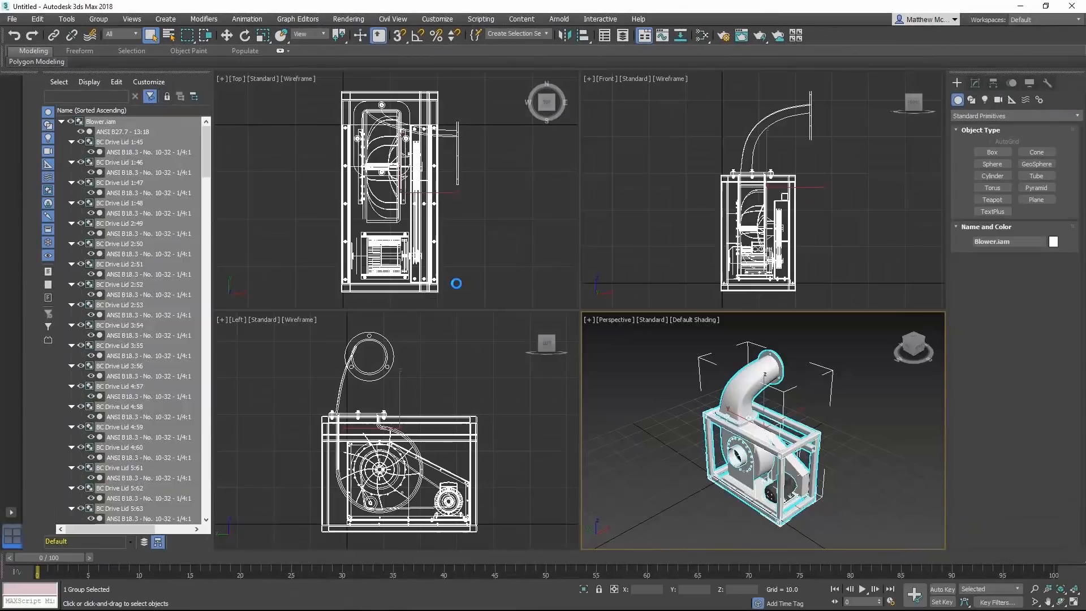
Step: Maximize the Perspective viewport and deselect the imported blower assembly
{"action": "left_click", "coordinate": [588, 319]}
{"action": "left_click", "coordinate": [613, 331]}
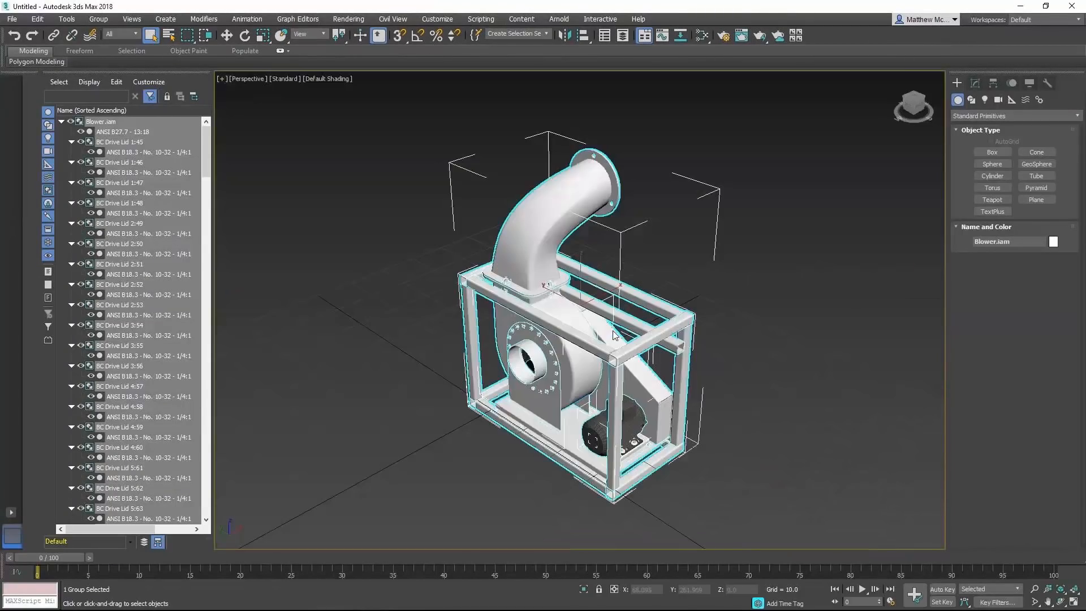
{"action": "middle_click_drag", "start_coordinate": [453, 308], "coordinate": [366, 266]}
{"action": "left_click", "coordinate": [403, 325]}
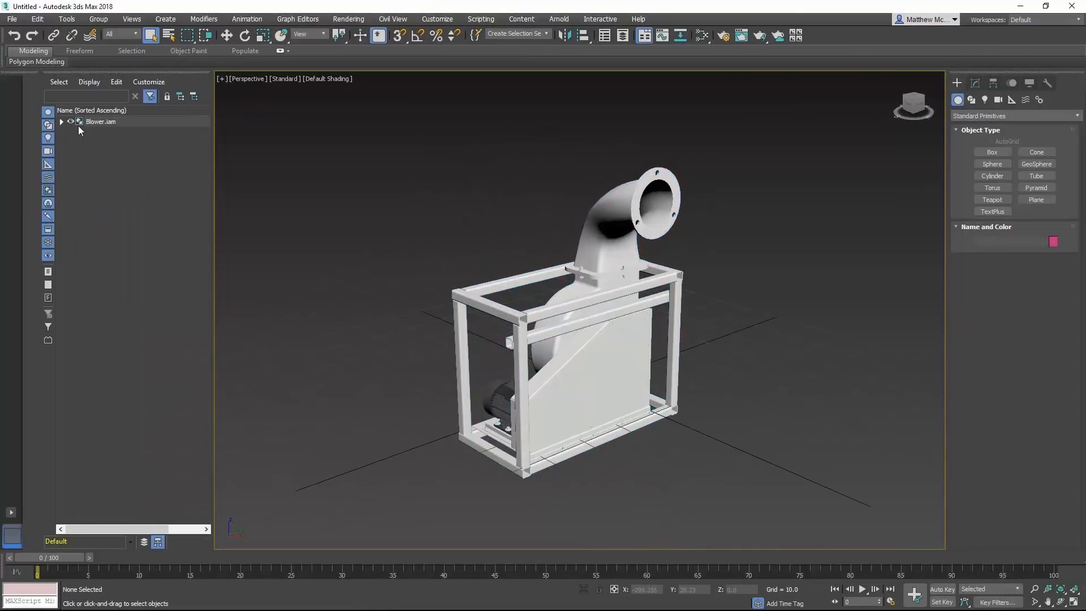
Step: Expand Blower.iam in the scene hierarchy and examine its nested components, from the drive lid parts to the V-belt transmission
{"action": "left_click", "coordinate": [62, 123]}
{"action": "left_click", "coordinate": [136, 152]}
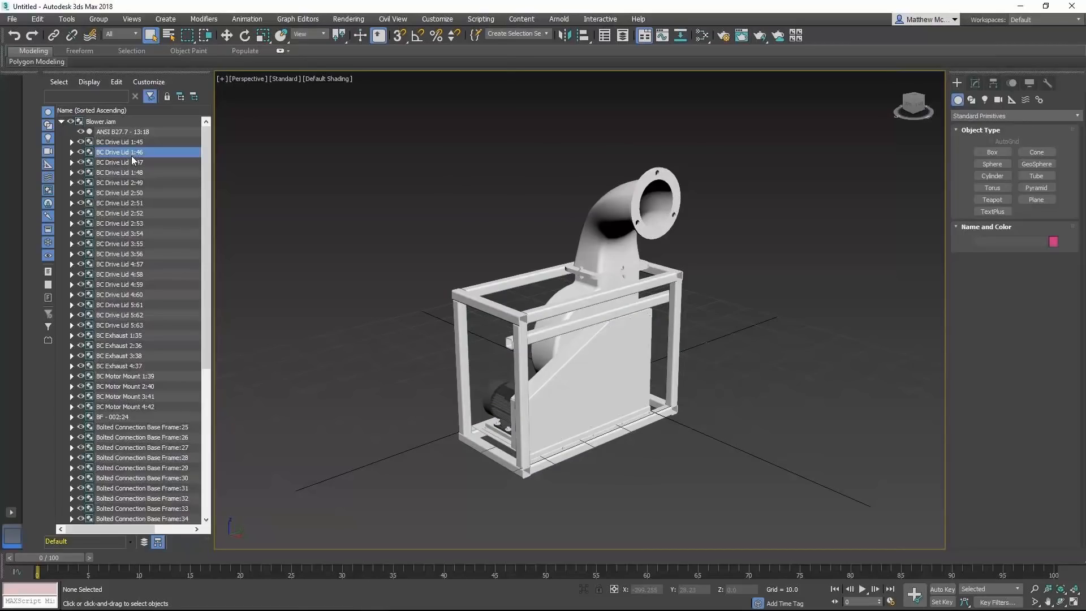
{"action": "left_click", "coordinate": [132, 244]}
{"action": "left_click", "coordinate": [124, 336]}
{"action": "left_click", "coordinate": [135, 478]}
{"action": "scroll", "coordinate": [145, 385], "scroll_direction": "down", "scroll_amount": 8}
{"action": "left_click", "coordinate": [130, 356]}
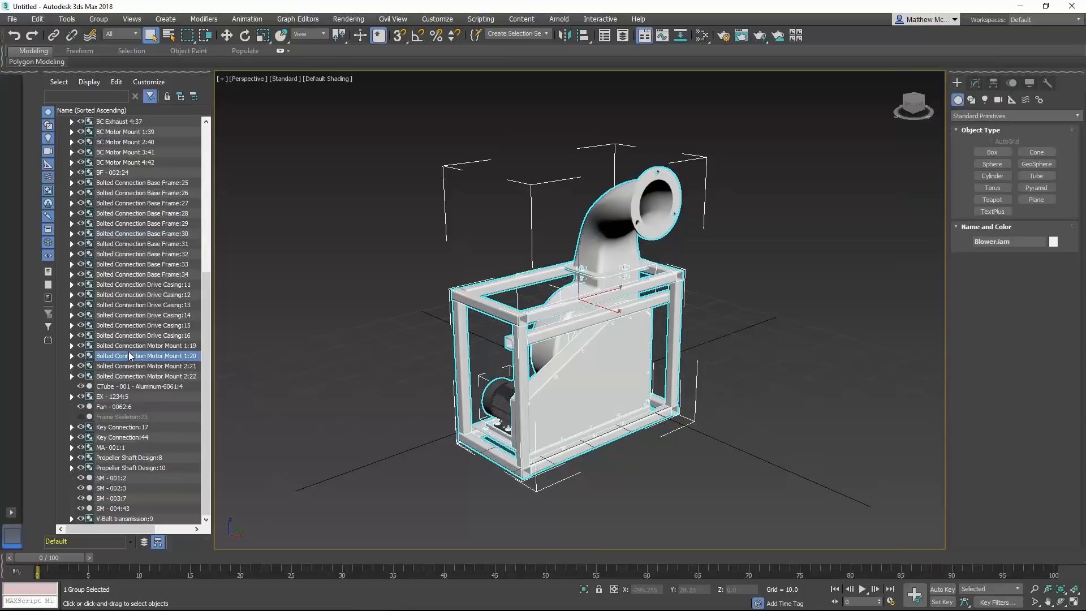
{"action": "left_click", "coordinate": [297, 265]}
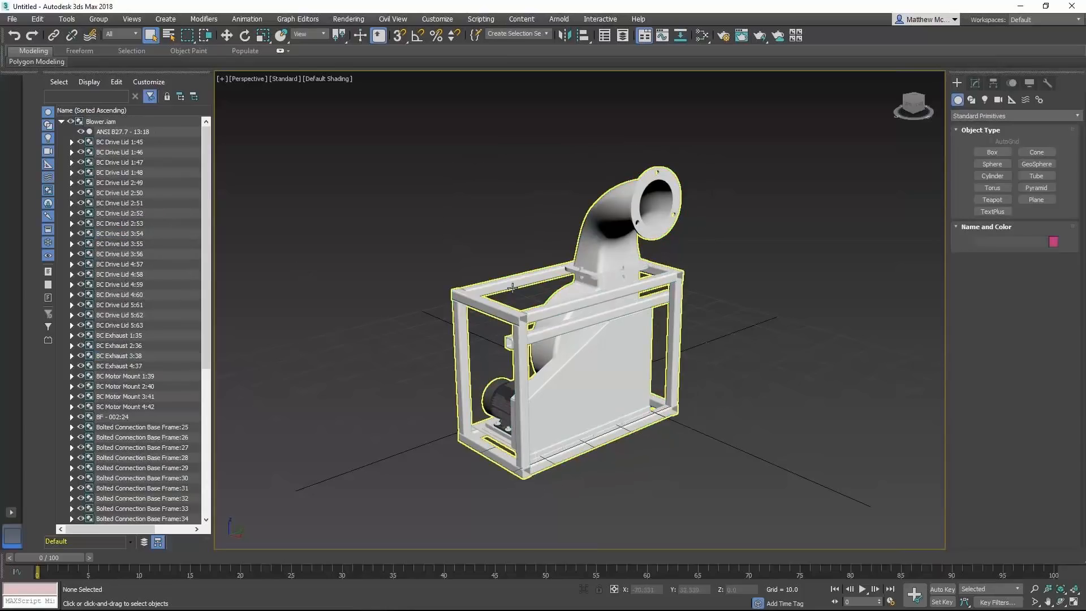
Step: Select the whole blower assembly and ungroup its top-level Blower.iam group
{"action": "left_click", "coordinate": [512, 288]}
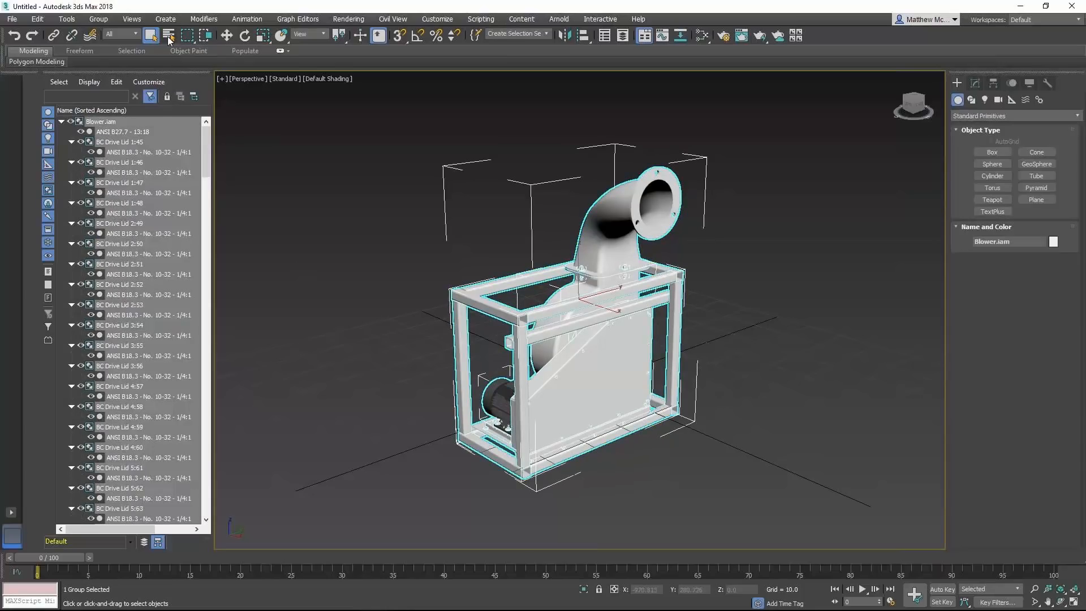
{"action": "left_click", "coordinate": [100, 21]}
{"action": "left_click", "coordinate": [108, 53]}
{"action": "left_click", "coordinate": [403, 233]}
{"action": "middle_click_drag", "start_coordinate": [403, 229], "coordinate": [396, 228]}
Step: Check the ungrouped components in the scene hierarchy by selecting several of them one after another, ending on BC Drive Lid 5:61
{"action": "left_click", "coordinate": [117, 184]}
{"action": "left_click", "coordinate": [119, 254]}
{"action": "left_click", "coordinate": [125, 316]}
{"action": "left_click", "coordinate": [131, 407]}
{"action": "left_click", "coordinate": [130, 244]}
{"action": "left_click", "coordinate": [130, 142]}
{"action": "left_click", "coordinate": [110, 223]}
{"action": "left_click", "coordinate": [113, 295]}
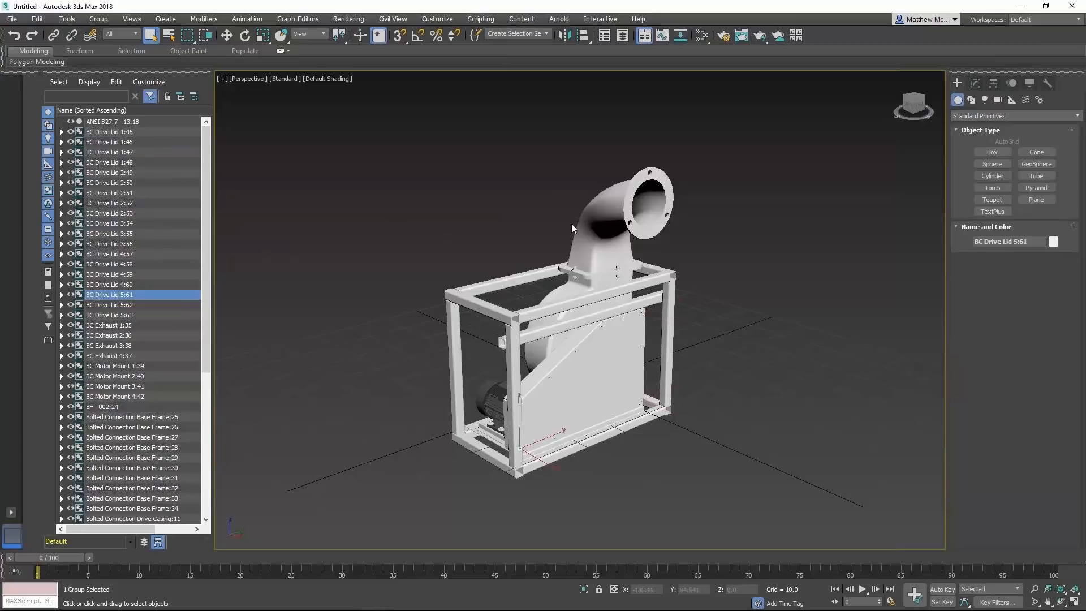
Step: Check the blower's separate parts in the viewport by selecting the exhaust, frame, casing and motor individually, and clear the selection
{"action": "left_click", "coordinate": [596, 223]}
{"action": "left_click", "coordinate": [521, 327]}
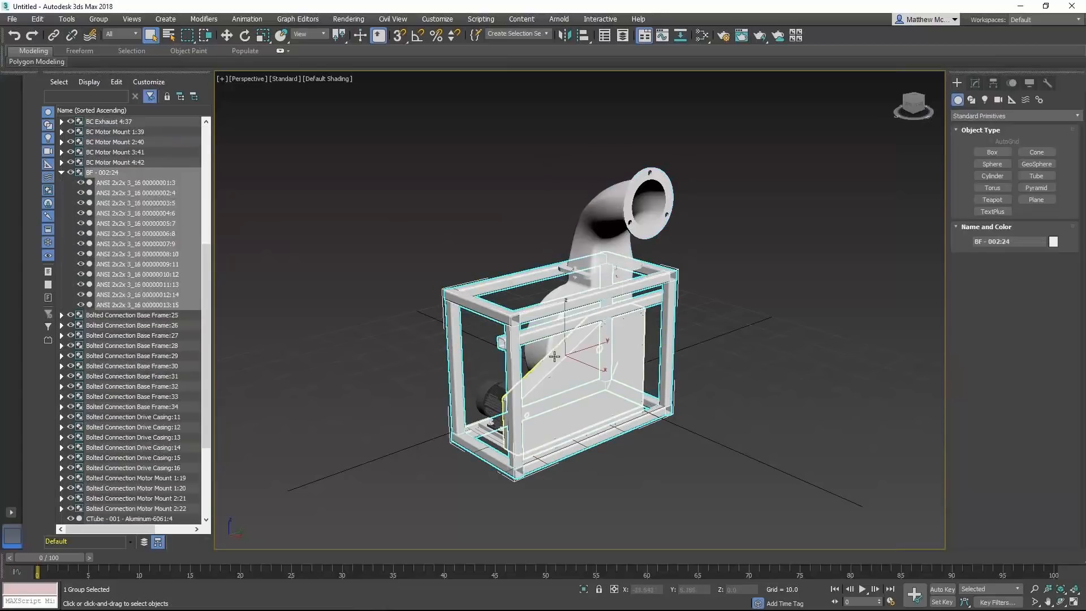
{"action": "left_click", "coordinate": [539, 350]}
{"action": "left_click", "coordinate": [501, 390]}
{"action": "left_click", "coordinate": [431, 349]}
{"action": "mouse_move", "coordinate": [403, 255]}
{"action": "middle_mouse_down"}
{"action": "mouse_move", "coordinate": [544, 264]}
{"action": "mouse_move", "coordinate": [405, 261]}
{"action": "middle_mouse_up"}
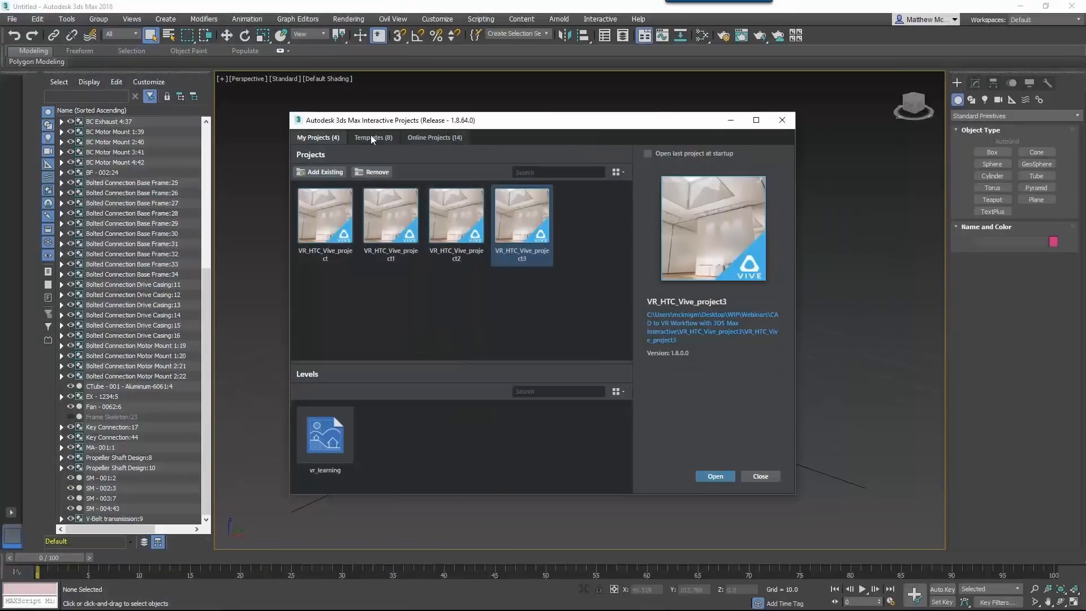
Step: Create a 3ds Max Interactive project named VR_HTC_Vive_project4 from the VR HTC Vive template and dismiss the getting-started tutorials
{"action": "left_click", "coordinate": [372, 139]}
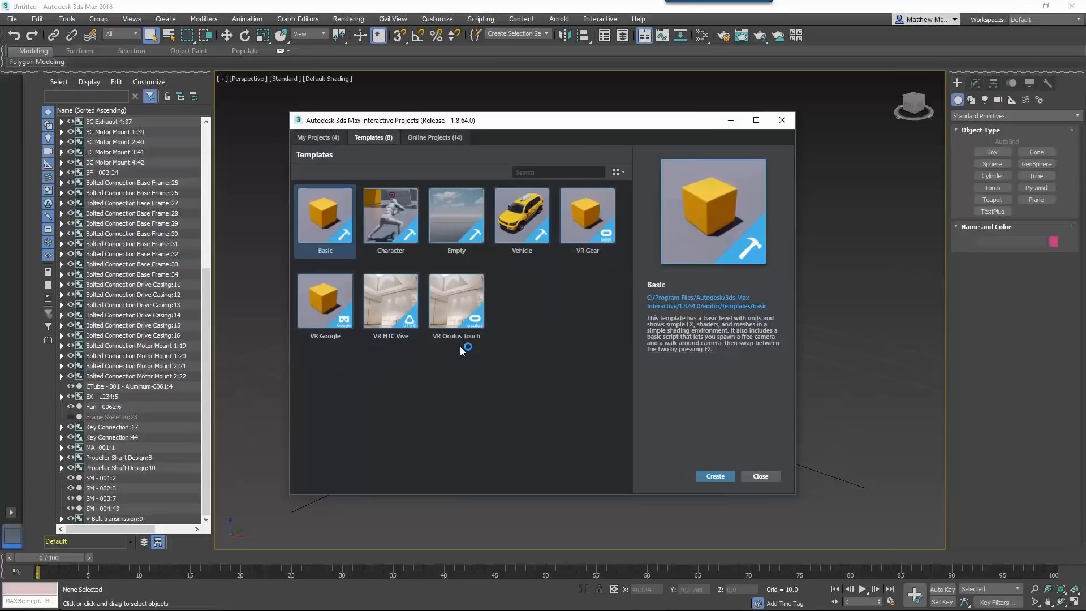
{"action": "left_click", "coordinate": [392, 307]}
{"action": "double_click", "coordinate": [392, 307]}
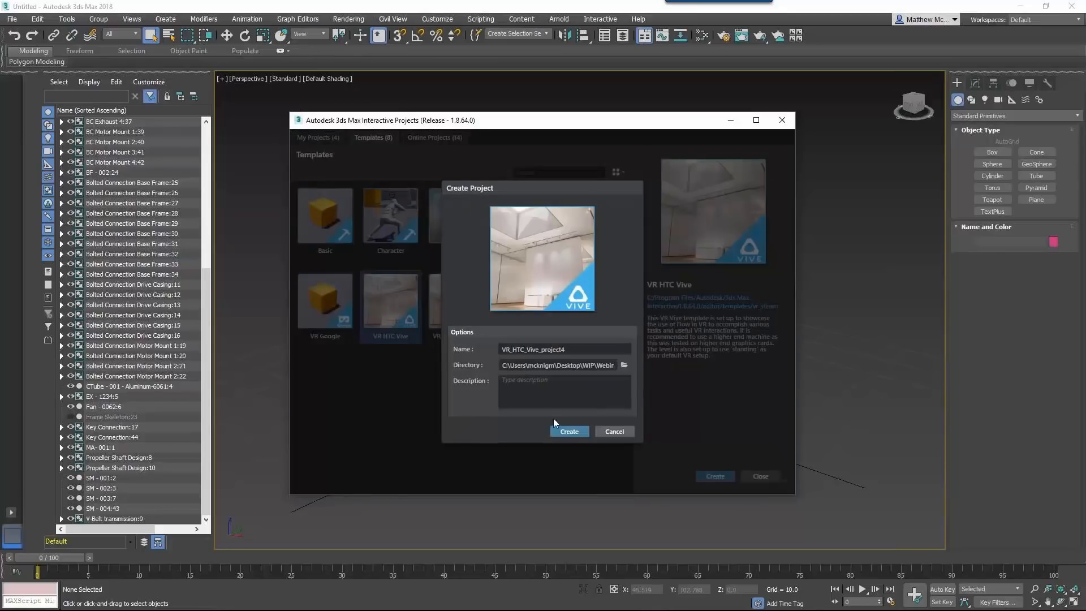
{"action": "left_click", "coordinate": [570, 432]}
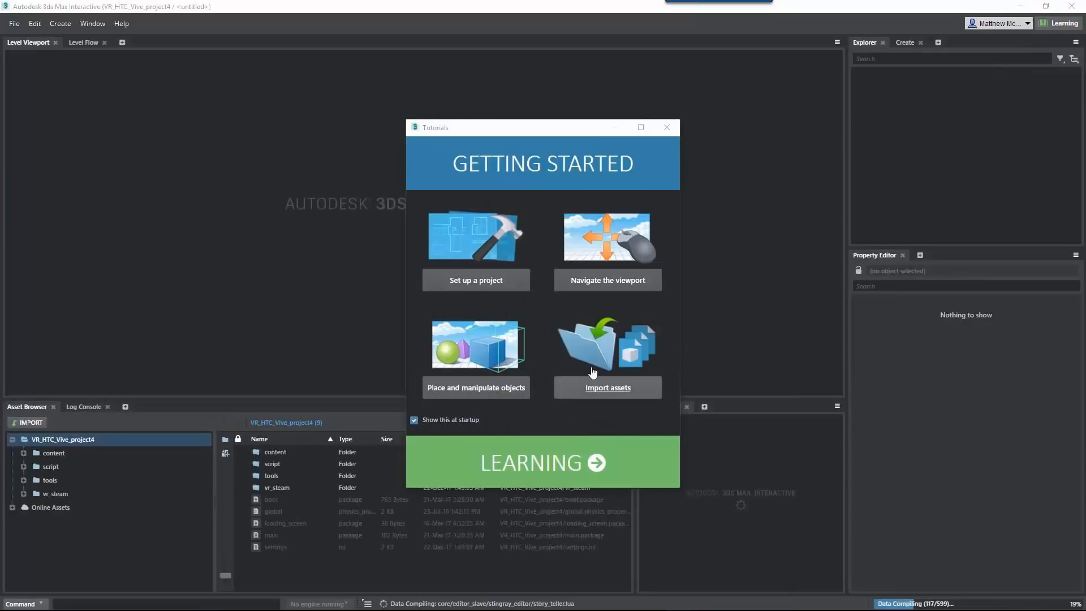
{"action": "left_click", "coordinate": [670, 128]}
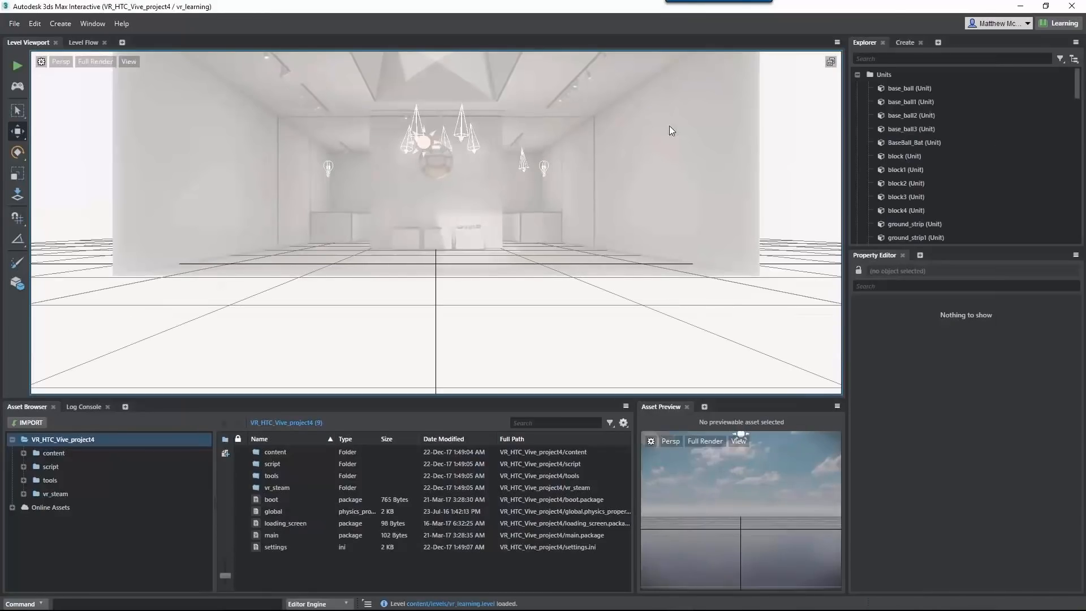
Step: Look around the template's vr_learning room and examine the pedestals holding the baseball bat, balls, teapot and blocks
{"action": "middle_click_drag", "start_coordinate": [475, 201], "coordinate": [527, 254]}
{"action": "left_click_drag", "start_coordinate": [512, 252], "coordinate": [527, 246], "text": "alt"}
{"action": "scroll", "coordinate": [408, 223], "scroll_direction": "down", "scroll_amount": 2}
{"action": "scroll", "coordinate": [406, 222], "scroll_direction": "up", "scroll_amount": 3}
{"action": "scroll", "coordinate": [390, 219], "scroll_direction": "up", "scroll_amount": 2}
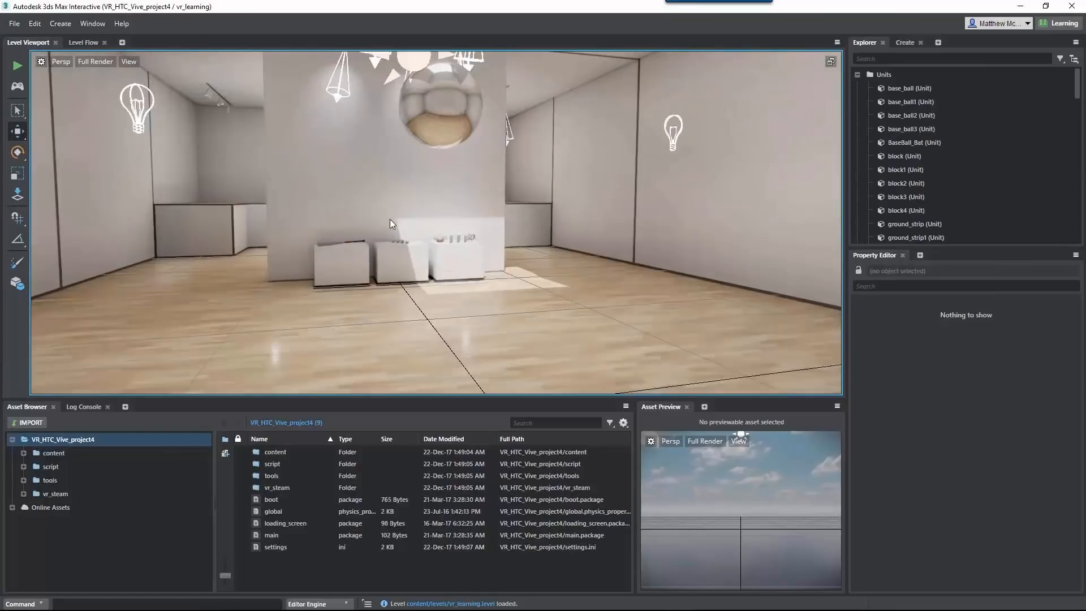
{"action": "middle_click_drag", "start_coordinate": [389, 219], "coordinate": [590, 259]}
{"action": "mouse_move", "coordinate": [590, 259]}
{"action": "left_mouse_down", "text": "alt"}
{"action": "mouse_move", "coordinate": [606, 263]}
{"action": "mouse_move", "coordinate": [524, 265]}
{"action": "mouse_move", "coordinate": [591, 262]}
{"action": "left_mouse_up", "text": "alt"}
{"action": "left_click_drag", "start_coordinate": [385, 289], "coordinate": [436, 276], "text": "alt"}
{"action": "scroll", "coordinate": [436, 267], "scroll_direction": "down", "scroll_amount": 3}
{"action": "scroll", "coordinate": [434, 261], "scroll_direction": "up", "scroll_amount": 5}
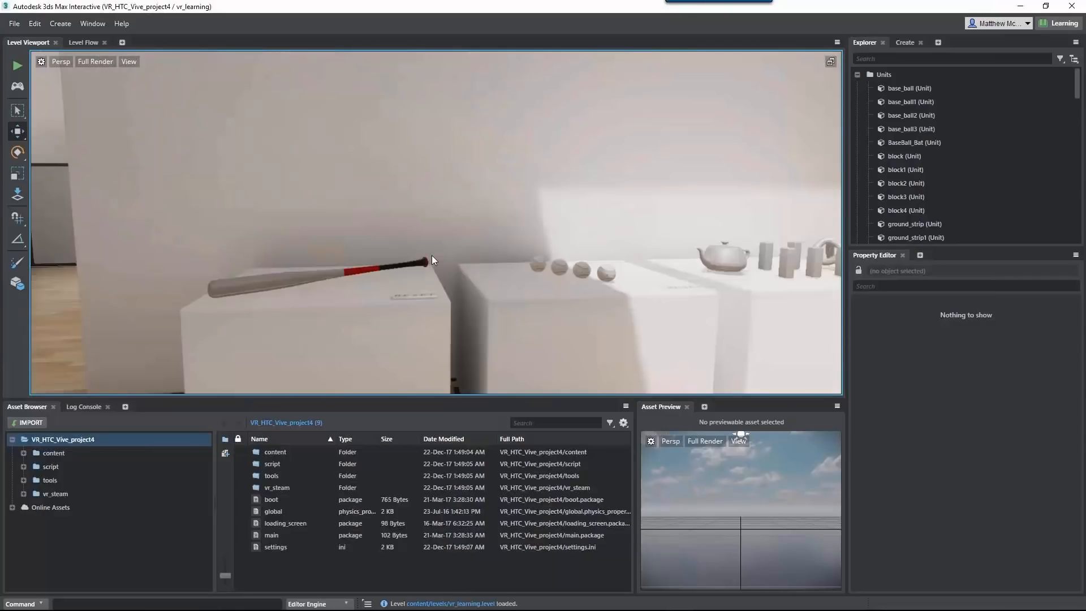
{"action": "middle_click_drag", "start_coordinate": [510, 259], "coordinate": [474, 226], "text": "alt"}
{"action": "scroll", "coordinate": [474, 226], "scroll_direction": "up", "scroll_amount": 3}
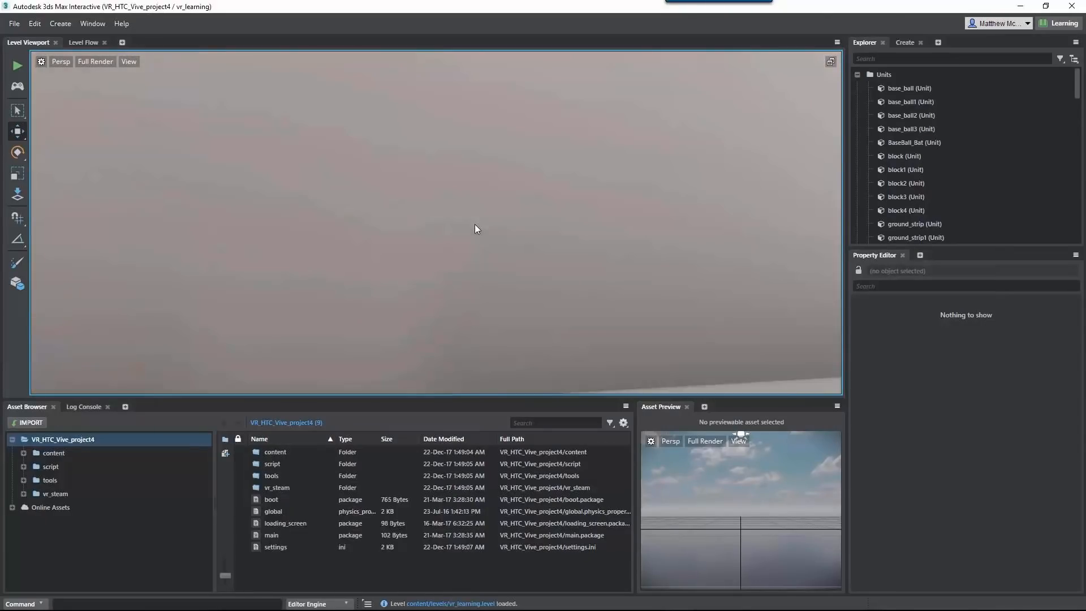
{"action": "scroll", "coordinate": [474, 224], "scroll_direction": "down", "scroll_amount": 5}
{"action": "left_click_drag", "start_coordinate": [559, 237], "coordinate": [497, 202], "text": "alt"}
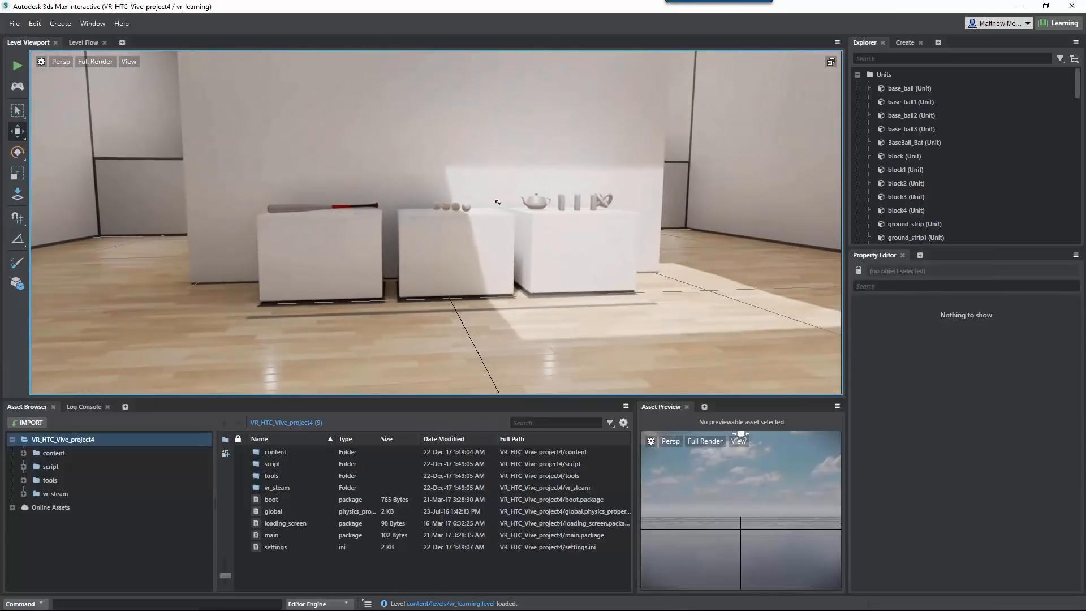
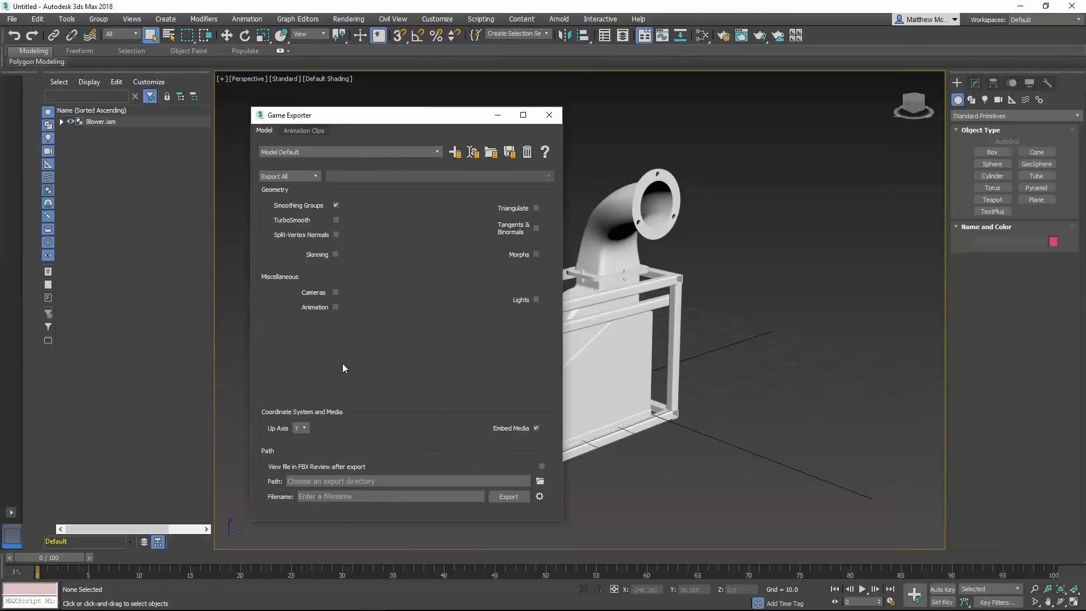
Step: Export the whole 3ds Max scene with the Game Exporter as Blower_Export into the Blower assembly folder, using Y as the up axis
{"action": "left_click", "coordinate": [300, 428]}
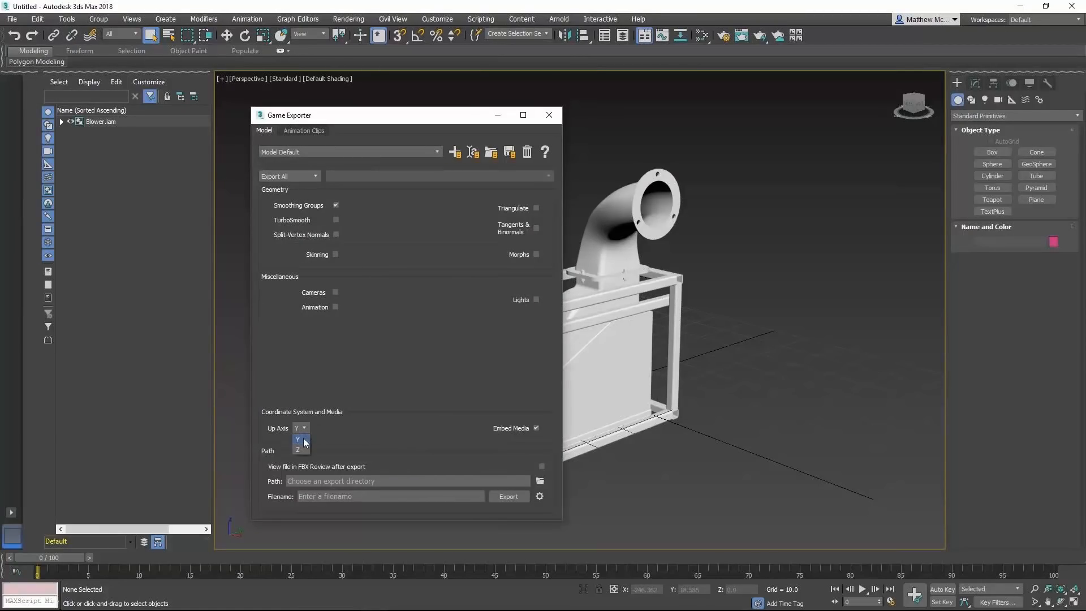
{"action": "left_click", "coordinate": [299, 440]}
{"action": "left_click", "coordinate": [540, 481]}
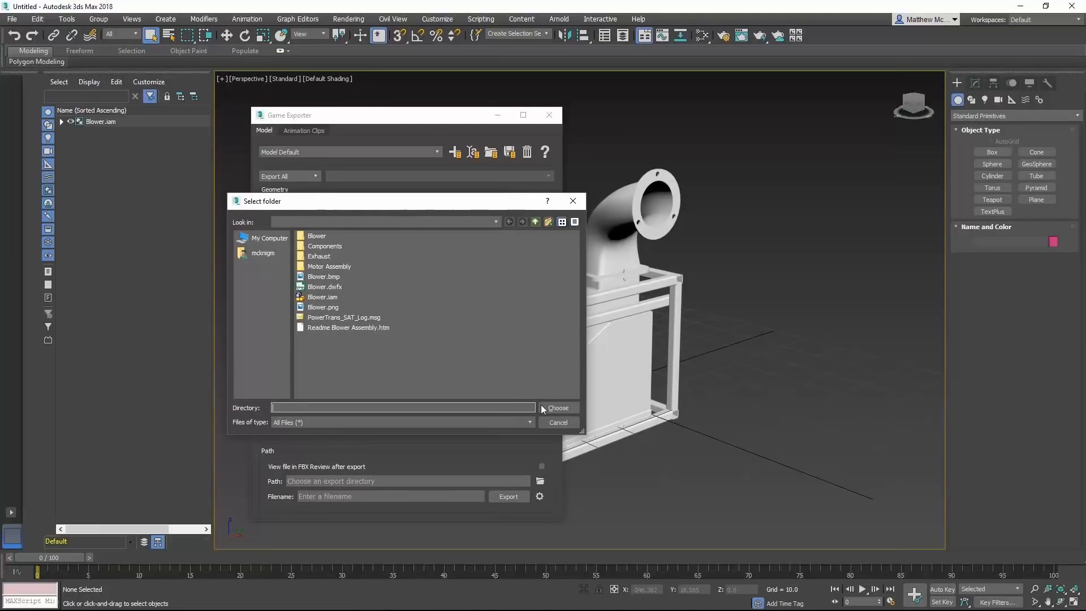
{"action": "left_click", "coordinate": [557, 408]}
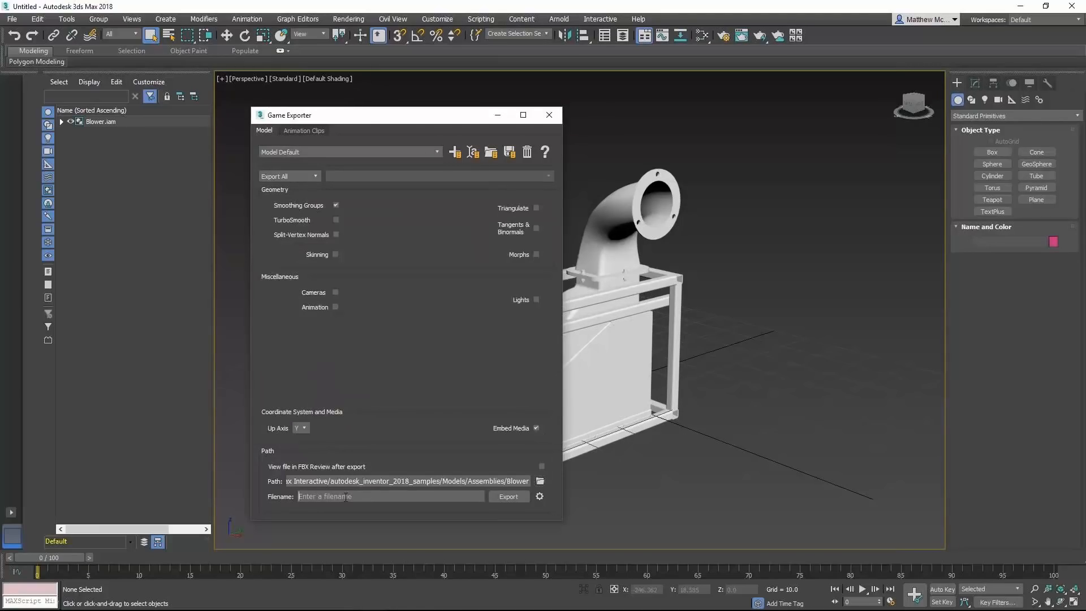
{"action": "left_click", "coordinate": [345, 497]}
{"action": "type", "text": "Blower_Export"}
{"action": "left_click", "coordinate": [509, 497]}
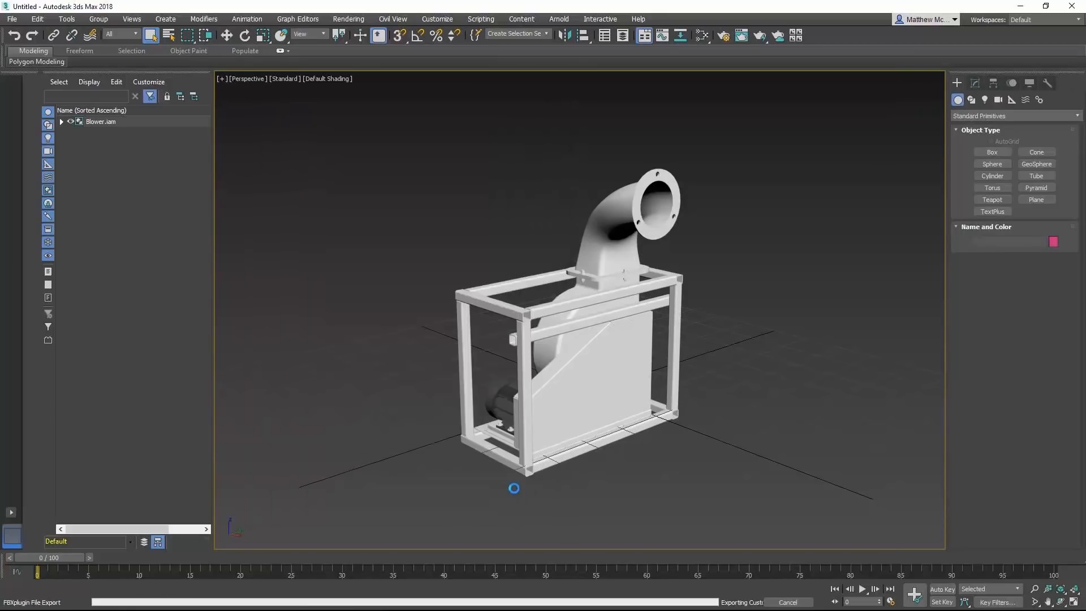
{"action": "left_click", "coordinate": [424, 335]}
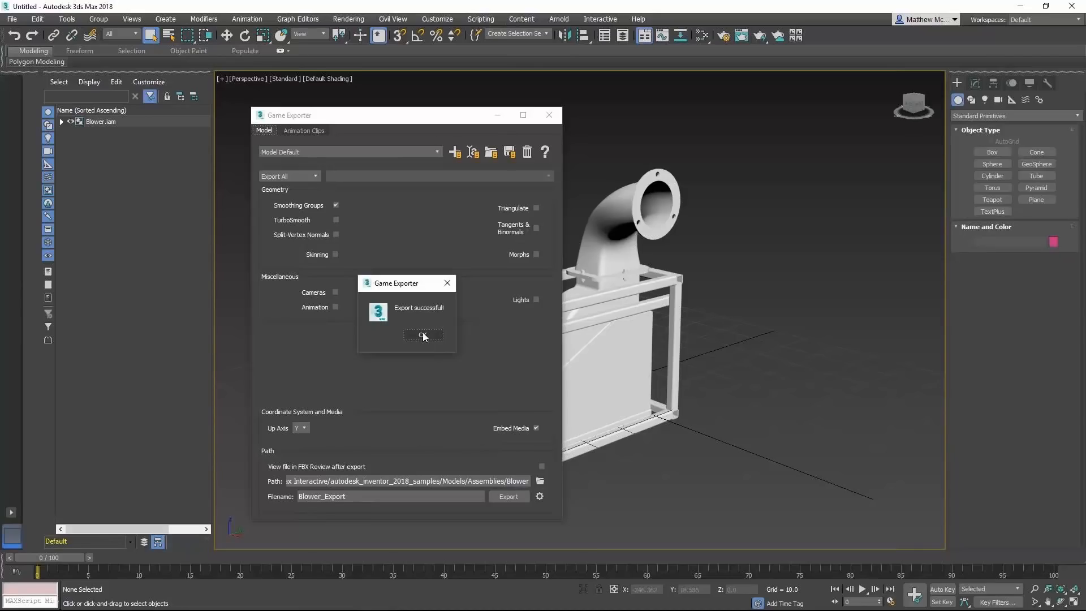
{"action": "left_click", "coordinate": [549, 115]}
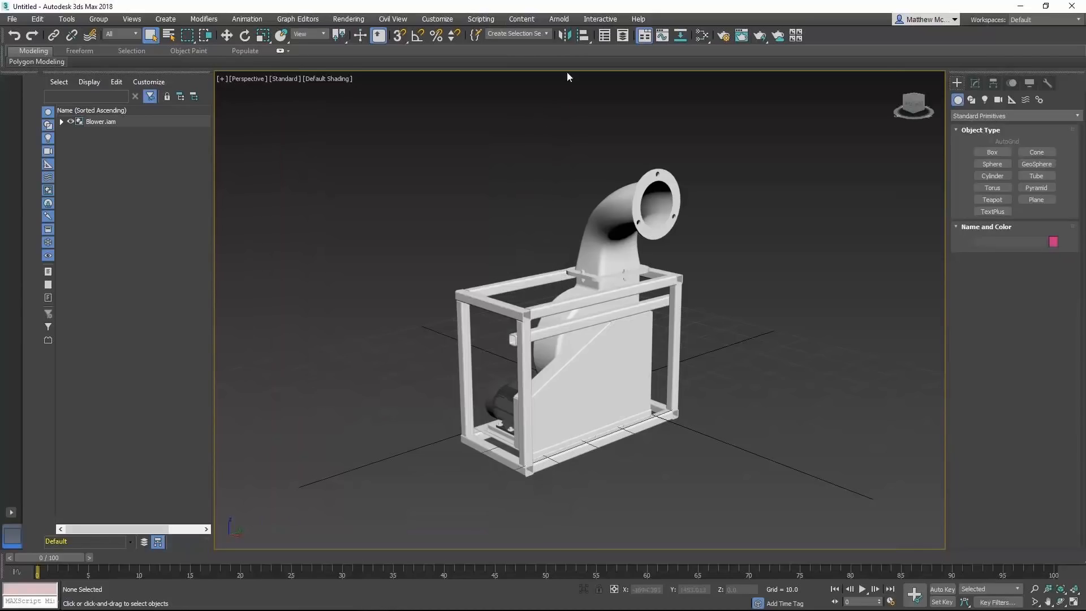
Step: Send the whole scene to 3ds Max Interactive, saving it as Blower_Export_2 FBX in the VR_HTC_Vive_project5 folder, and cancel the FBX import
{"action": "left_click", "coordinate": [598, 21]}
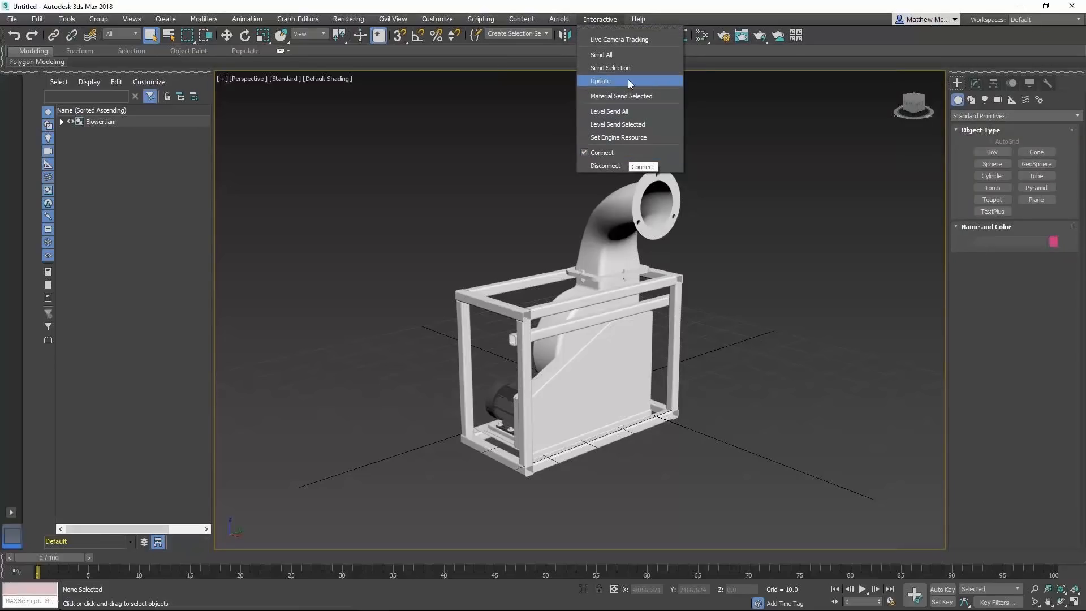
{"action": "left_click", "coordinate": [626, 57]}
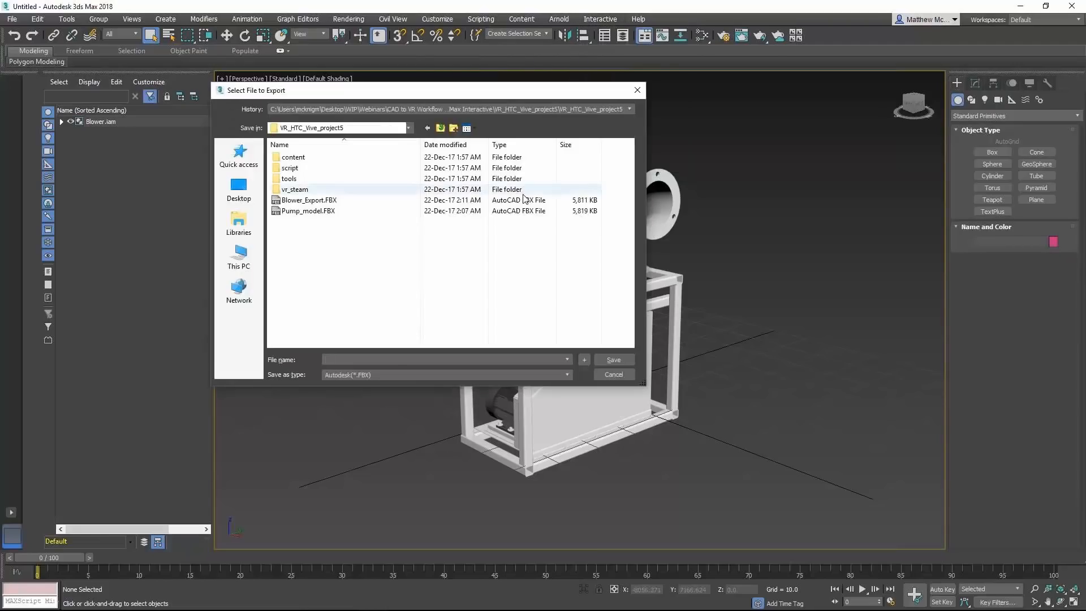
{"action": "type", "text": "Blower"}
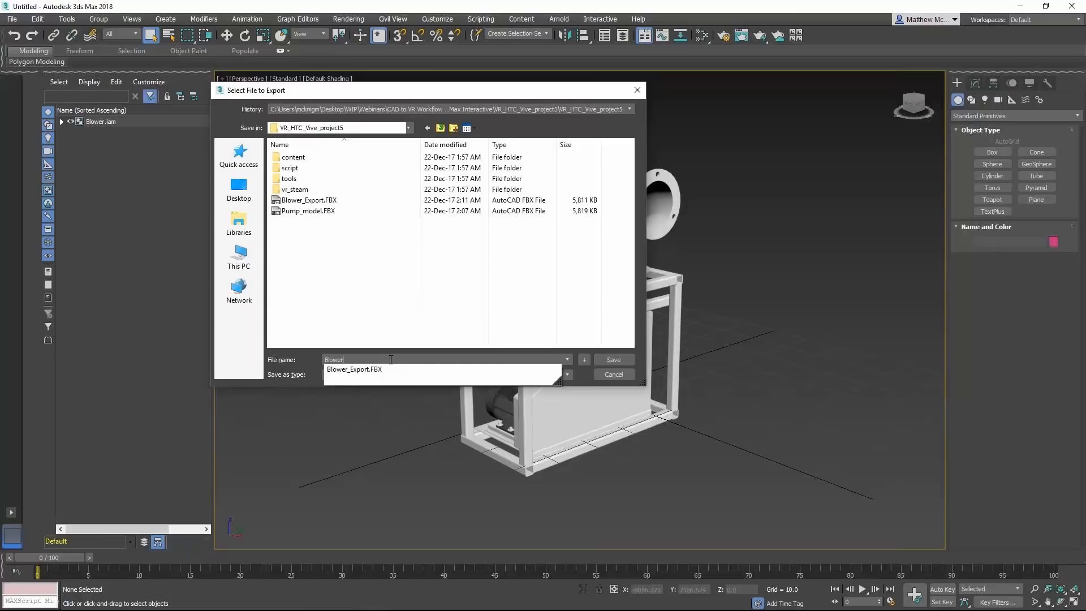
{"action": "type", "text": "_Export_2"}
{"action": "left_click", "coordinate": [612, 361]}
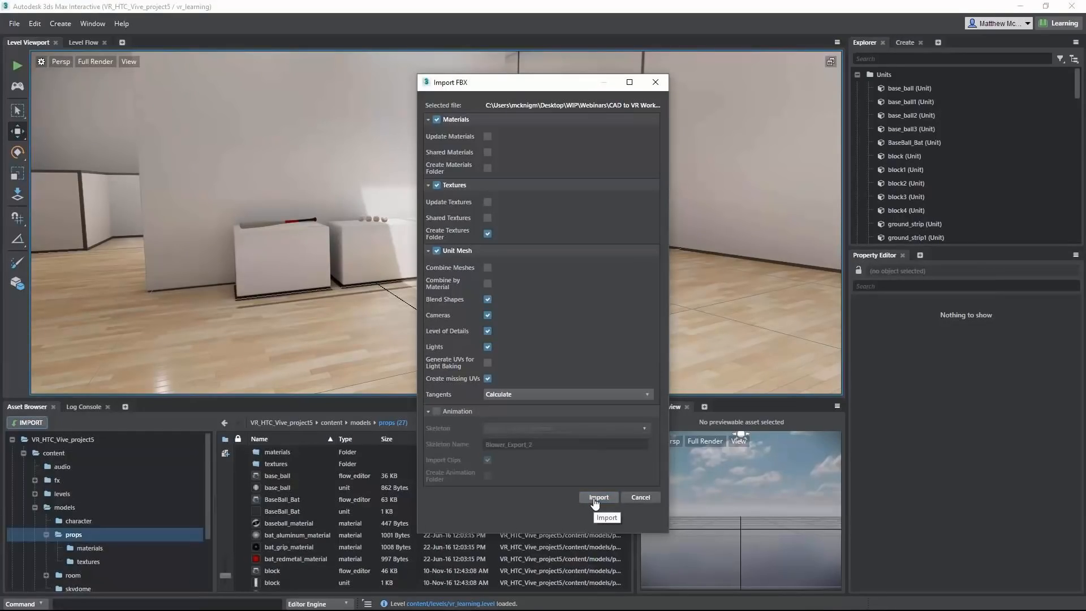
{"action": "left_click", "coordinate": [645, 501]}
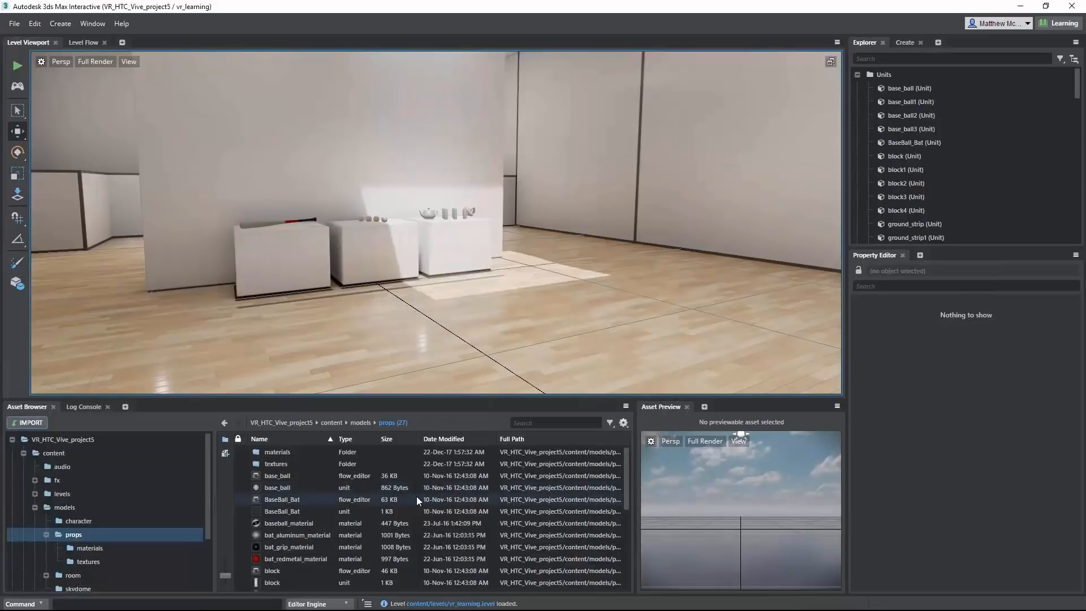
{"action": "left_click", "coordinate": [12, 440]}
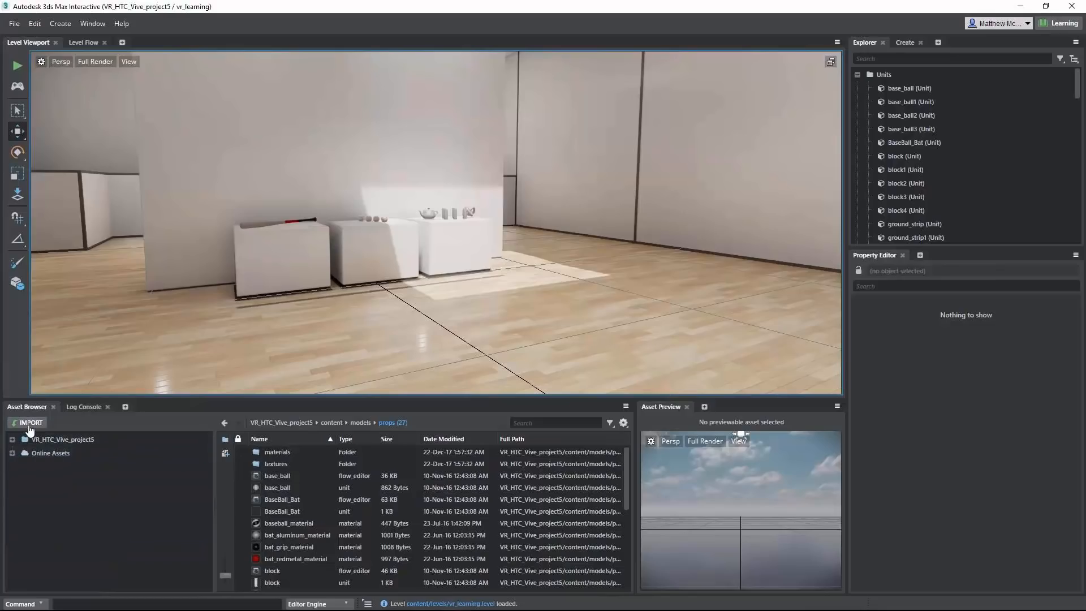
{"action": "left_click", "coordinate": [12, 440]}
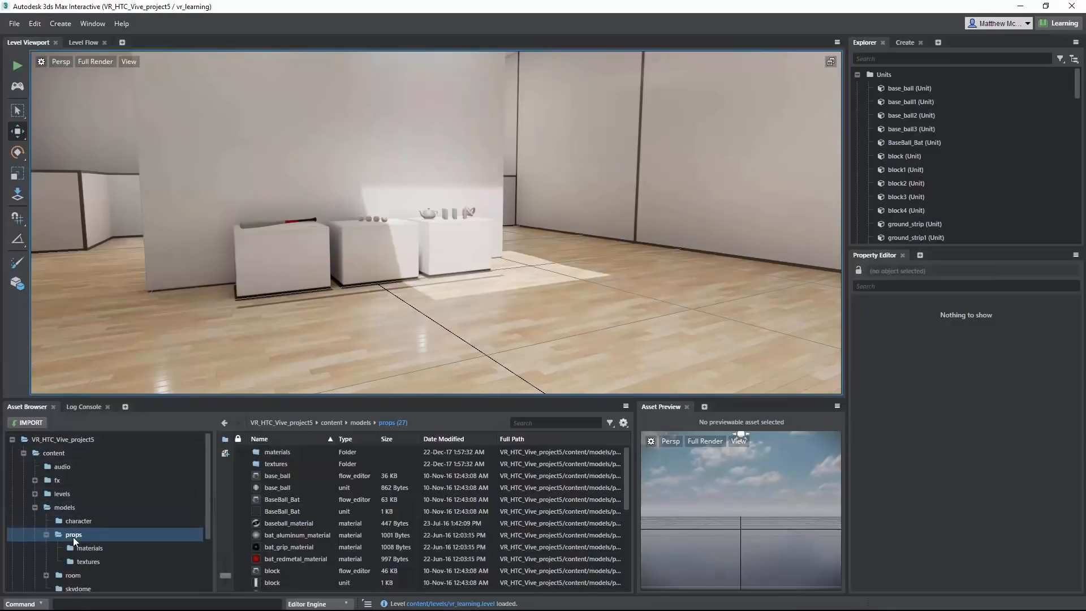
{"action": "scroll", "coordinate": [284, 516], "scroll_direction": "down", "scroll_amount": 5}
{"action": "scroll", "coordinate": [284, 516], "scroll_direction": "up", "scroll_amount": 5}
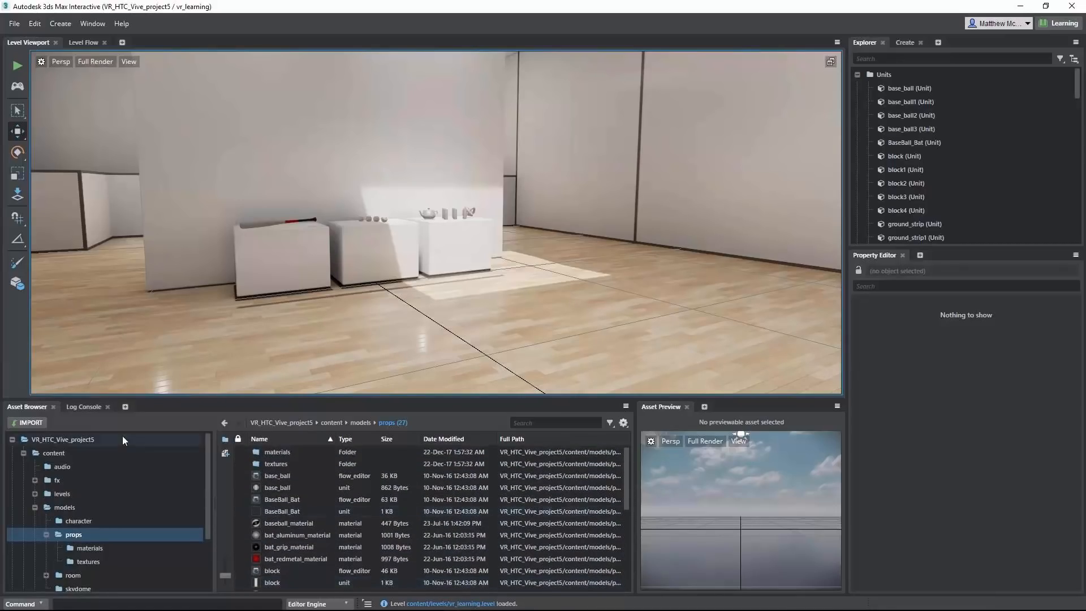
Step: Import Blower_Export.fbx into the props folder of VR_HTC_Vive_project5 with a materials folder created
{"action": "left_click", "coordinate": [31, 425]}
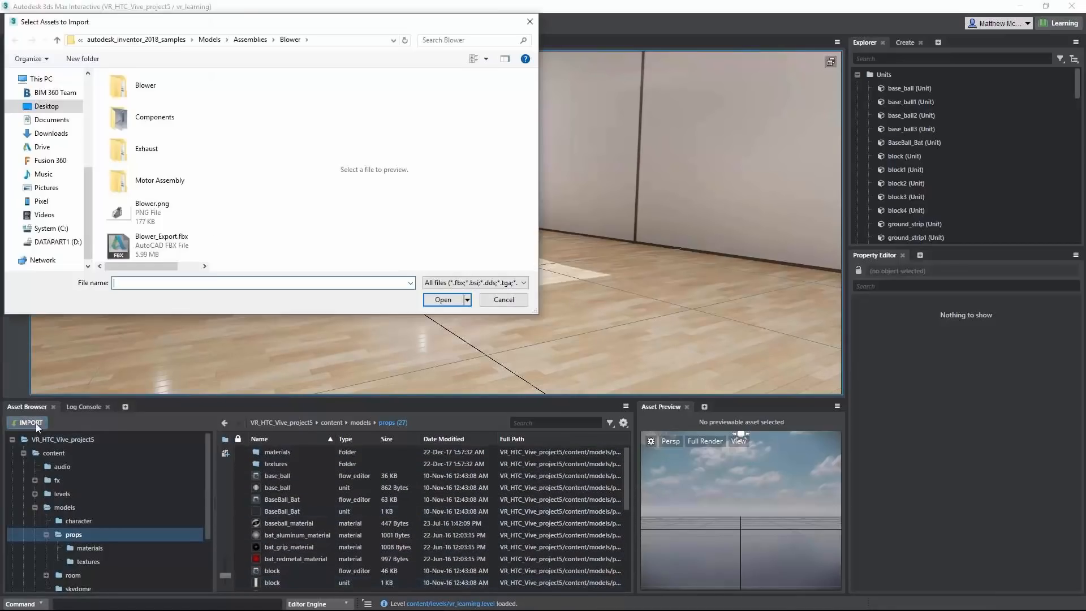
{"action": "left_click", "coordinate": [175, 247]}
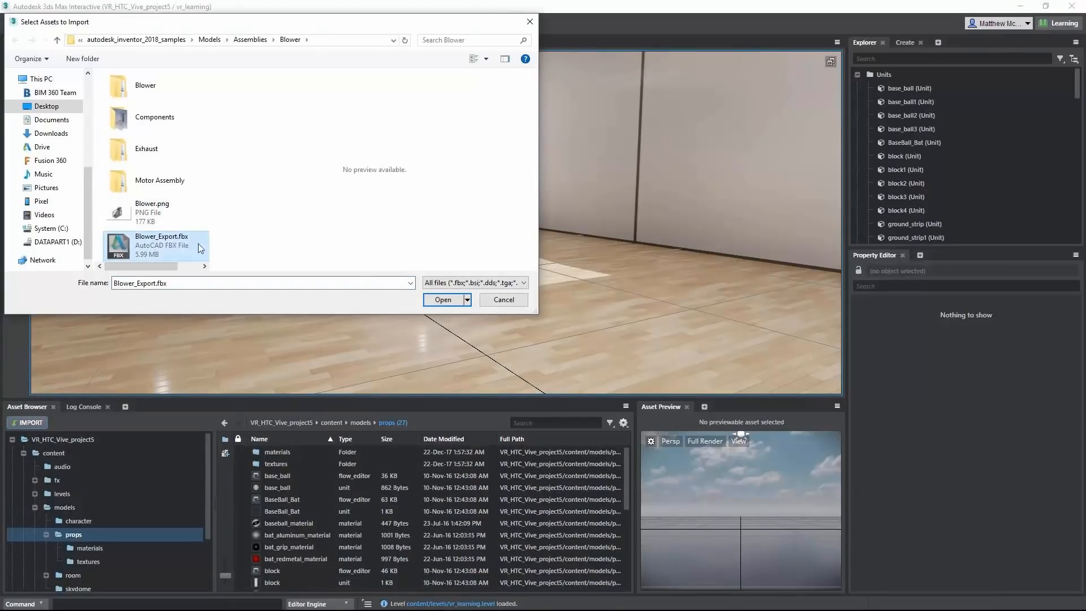
{"action": "left_click", "coordinate": [444, 300]}
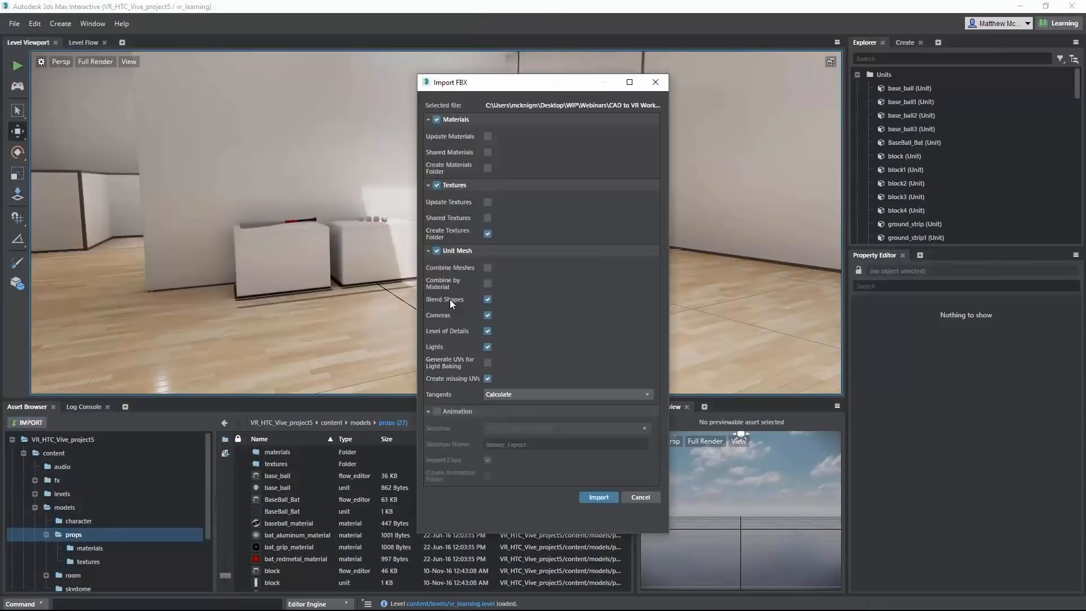
{"action": "left_click", "coordinate": [488, 168]}
{"action": "left_click", "coordinate": [600, 498]}
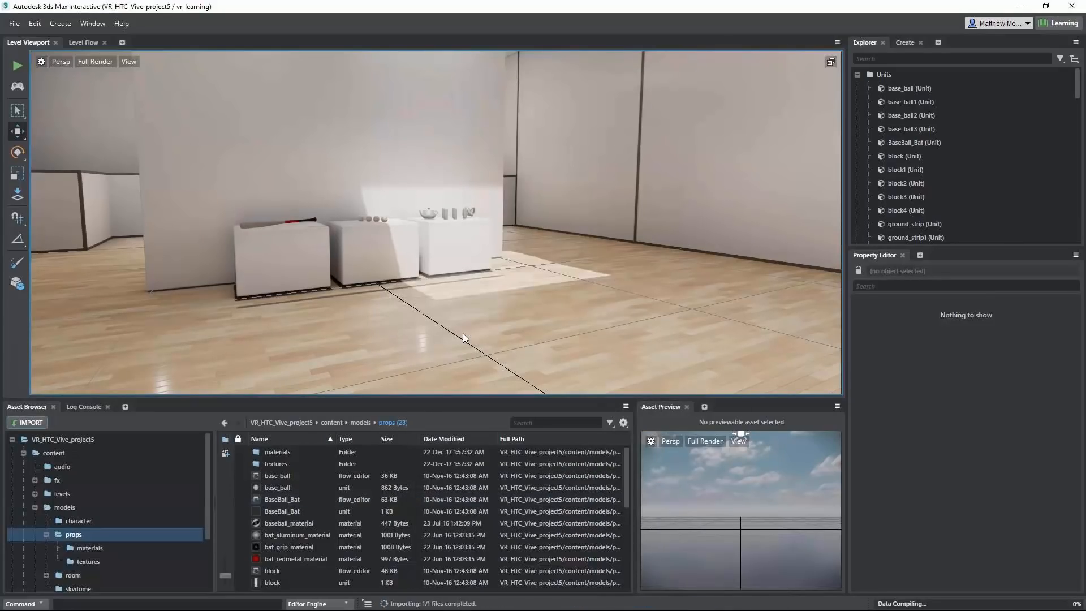
Step: Place the Blower_Export unit on the room floor in front of the pedestals, at about X -0.60, Y -3.19
{"action": "scroll", "coordinate": [320, 504], "scroll_direction": "down", "scroll_amount": 1}
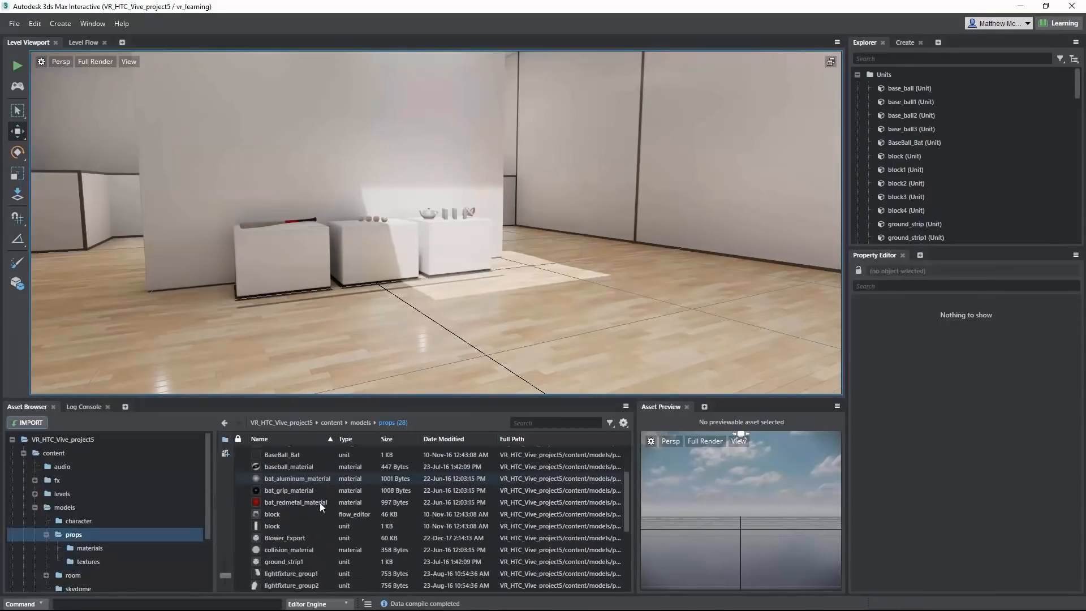
{"action": "left_click", "coordinate": [280, 537]}
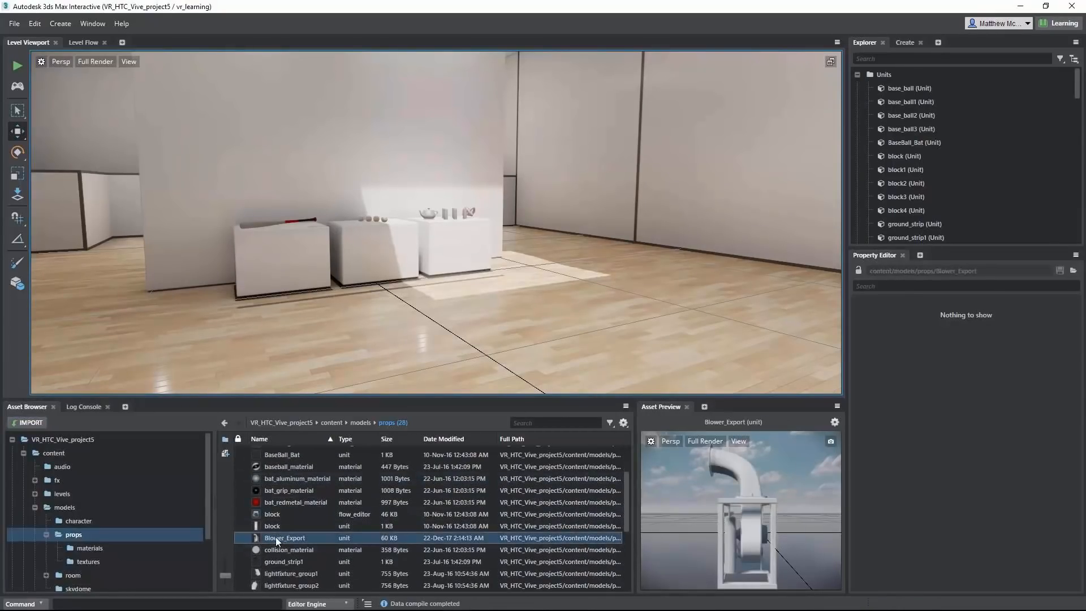
{"action": "left_click_drag", "start_coordinate": [275, 538], "coordinate": [498, 319]}
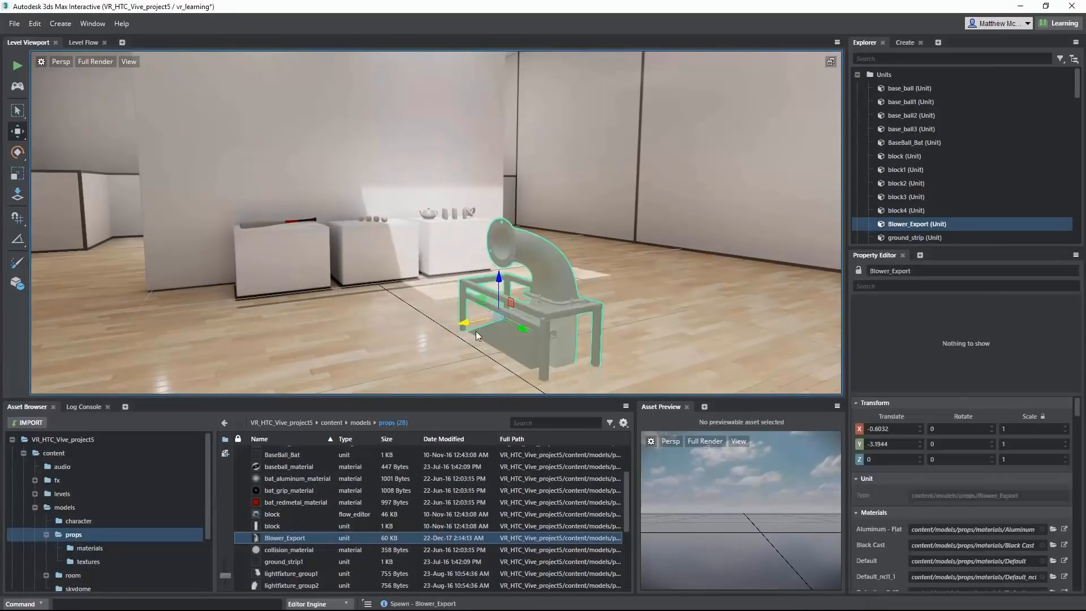
Step: Raise the blower to about Z 0.35 so it stands on the floor and shift it to about Y -2.58
{"action": "middle_click_drag", "start_coordinate": [450, 342], "coordinate": [433, 317], "text": "alt"}
{"action": "left_click_drag", "start_coordinate": [399, 257], "coordinate": [406, 218]}
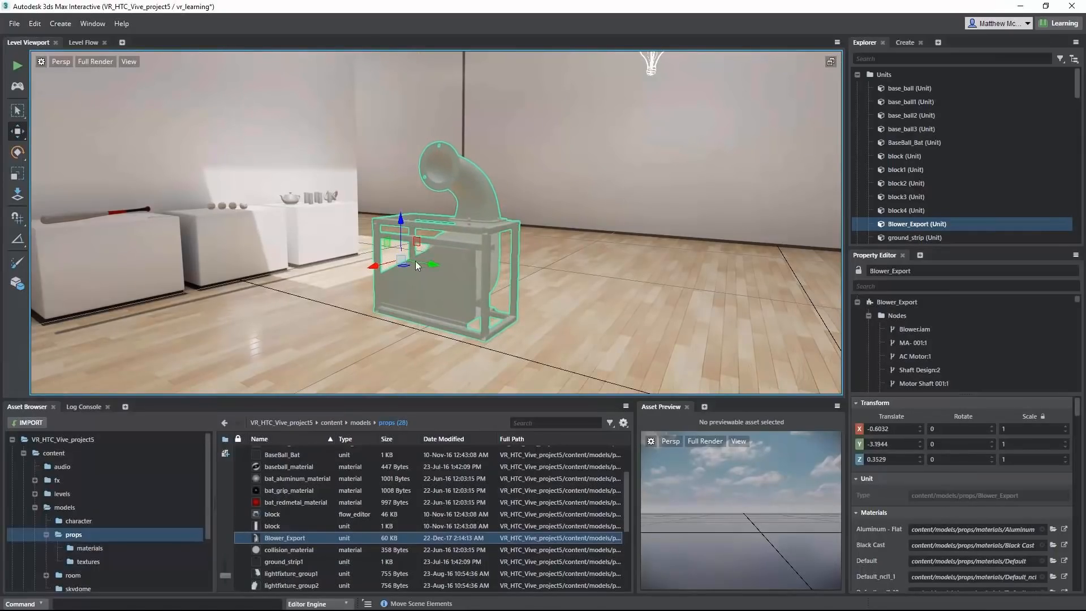
{"action": "left_click_drag", "start_coordinate": [431, 264], "coordinate": [489, 272]}
Step: Rotate the blower about the vertical axis by setting its Z rotation to -90
{"action": "key", "text": "e"}
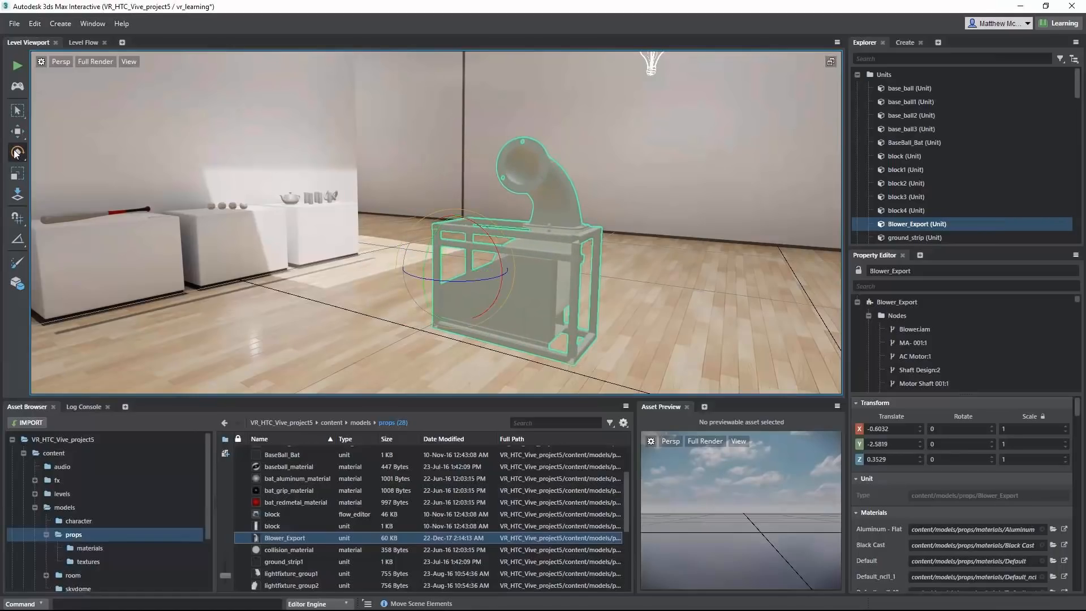
{"action": "mouse_move", "coordinate": [467, 280]}
{"action": "left_mouse_down"}
{"action": "mouse_move", "coordinate": [439, 283]}
{"action": "mouse_move", "coordinate": [463, 289]}
{"action": "left_mouse_up"}
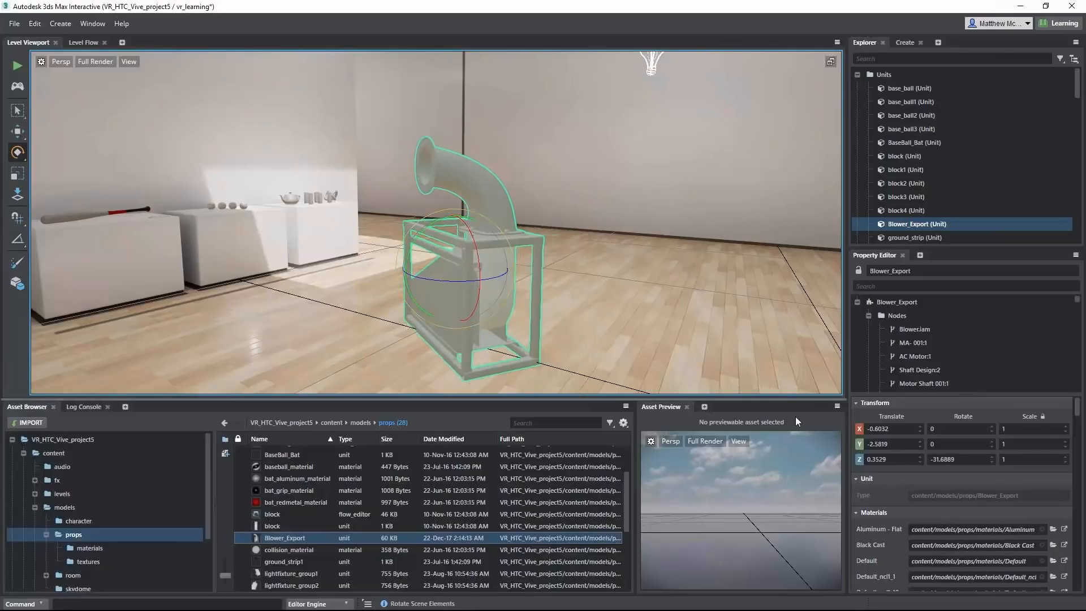
{"action": "left_click", "coordinate": [943, 460]}
{"action": "left_click_drag", "start_coordinate": [956, 460], "coordinate": [936, 461]}
{"action": "type", "text": "-90"}
{"action": "key", "text": "Return"}
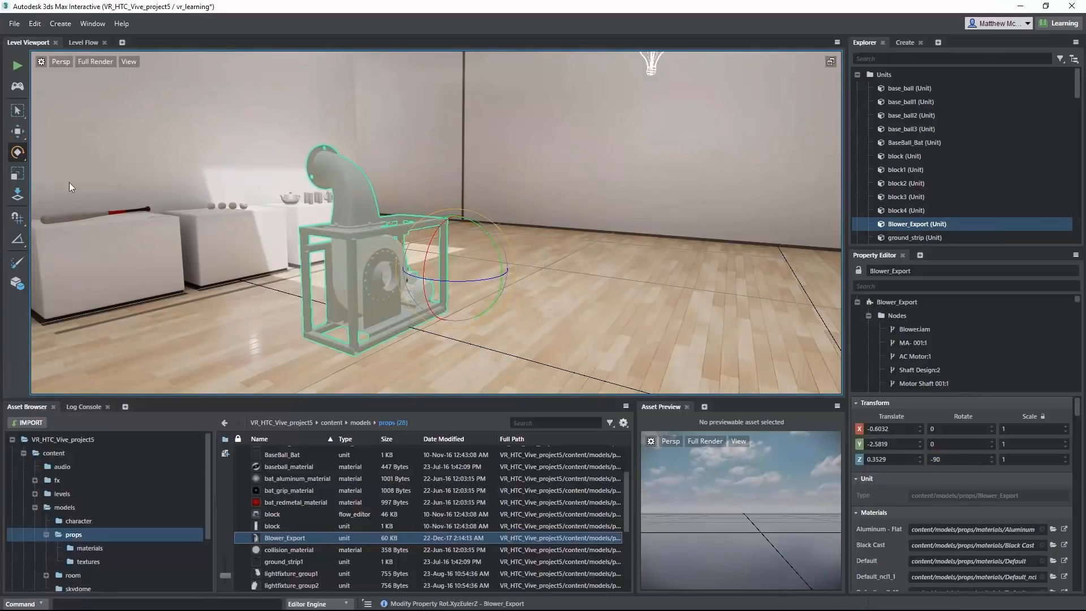
Step: Move the blower horizontally away from the pedestals to about X -0.50, Y -1.68
{"action": "left_click", "coordinate": [18, 132]}
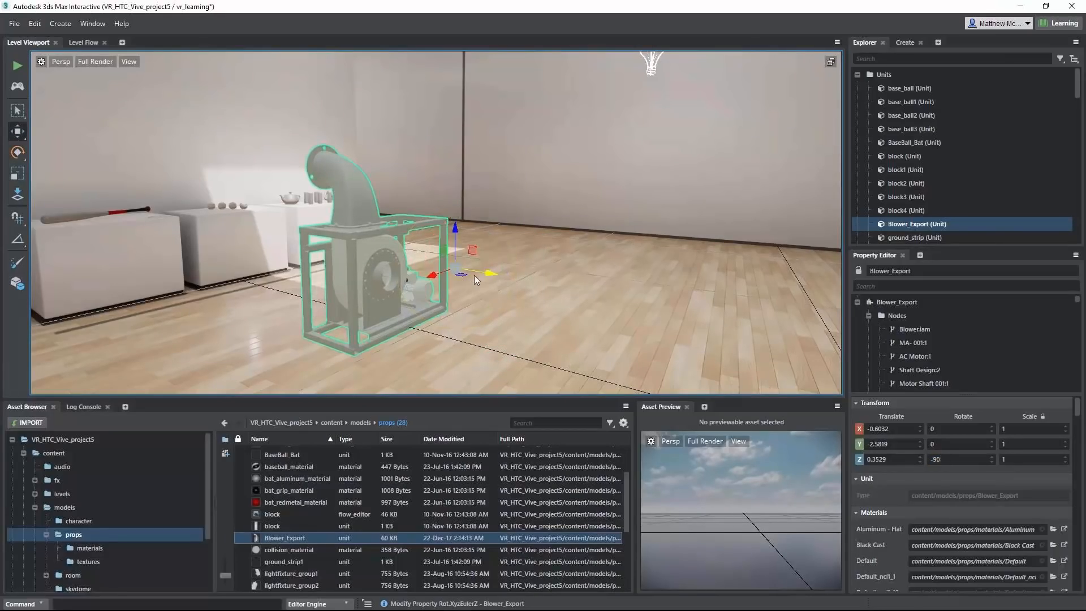
{"action": "left_click_drag", "start_coordinate": [463, 276], "coordinate": [571, 300]}
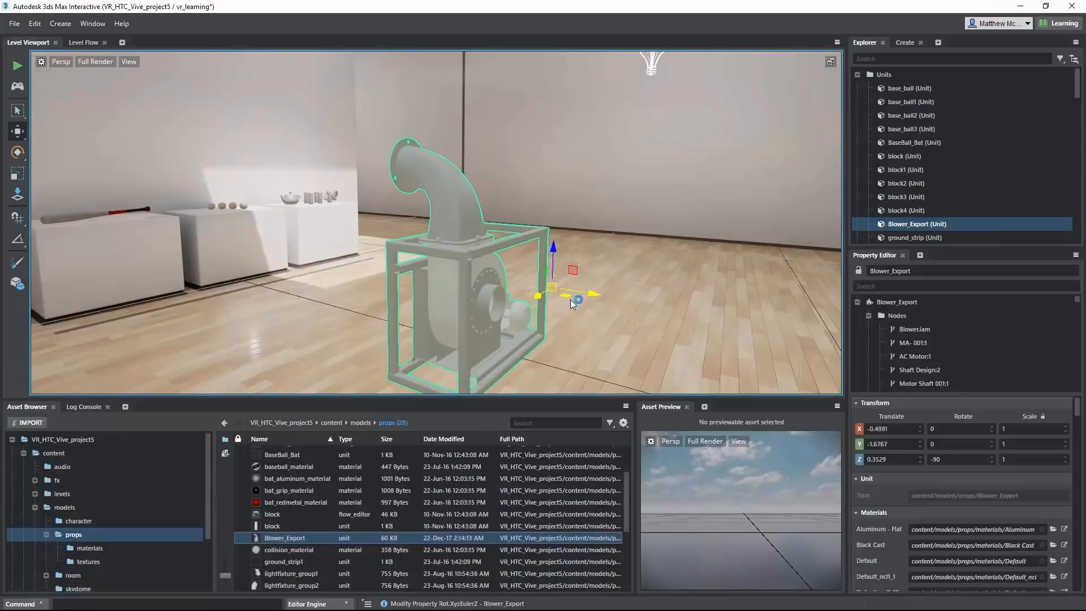
{"action": "middle_click_drag", "start_coordinate": [605, 267], "coordinate": [577, 241]}
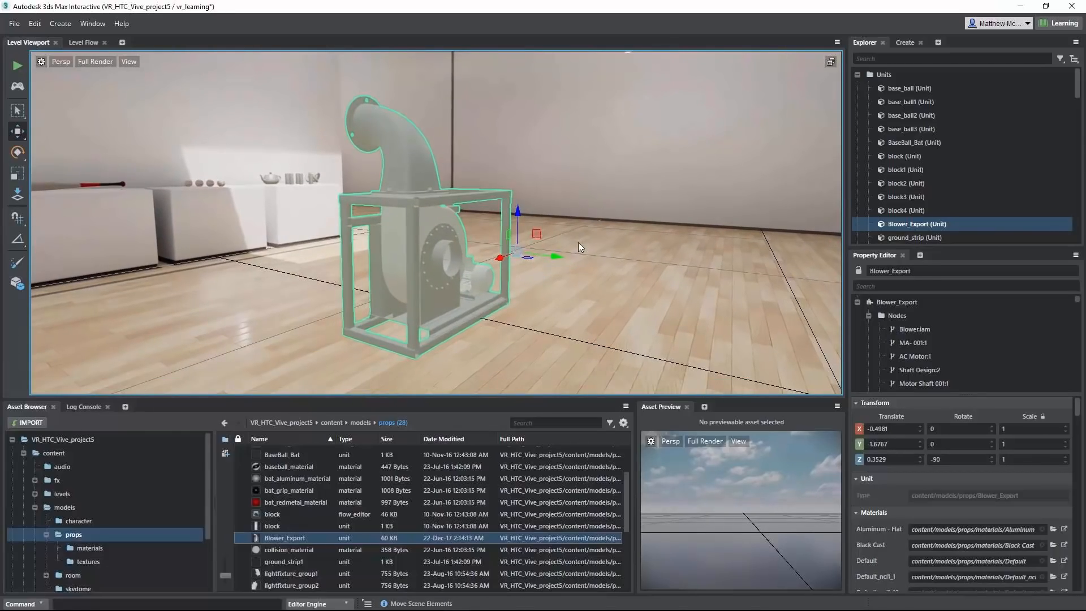
Step: Deselect the blower, run a test of the vr_learning level and close the test window
{"action": "left_click", "coordinate": [579, 242]}
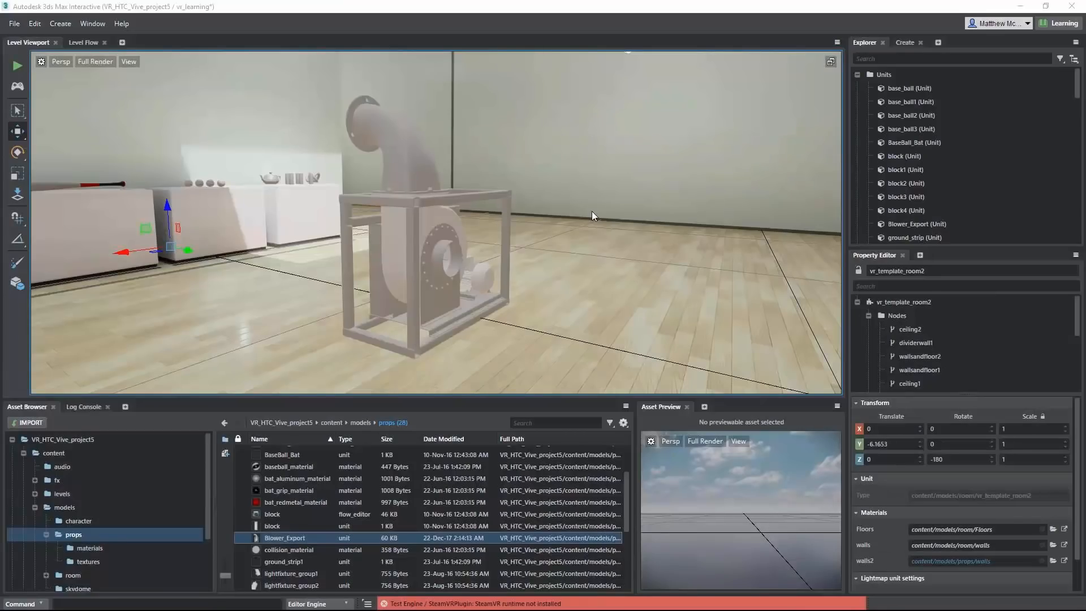
{"action": "left_click", "coordinate": [17, 66]}
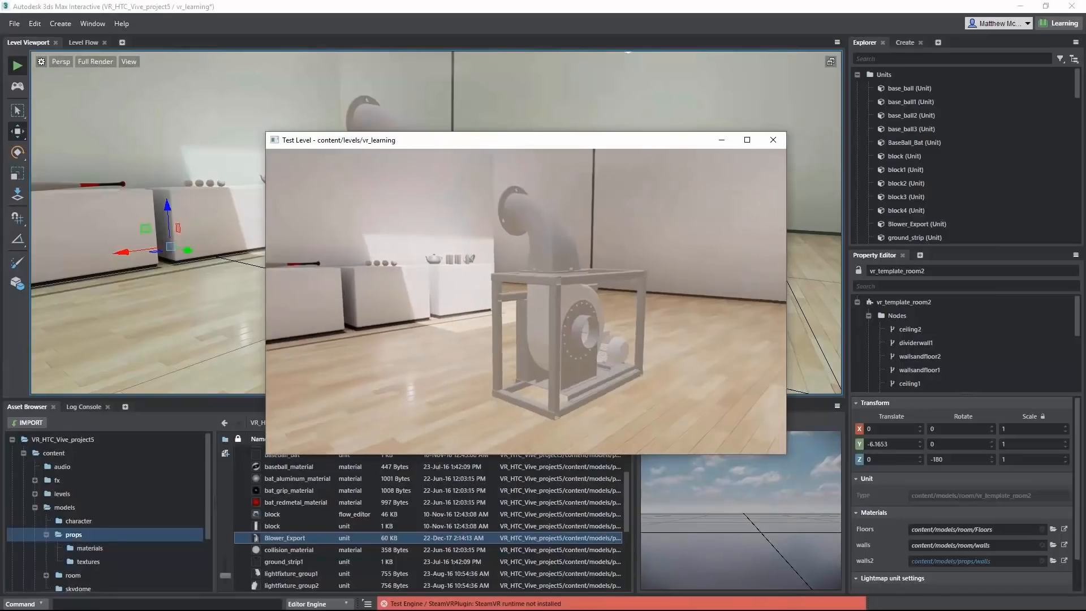
{"action": "key", "text": "Escape"}
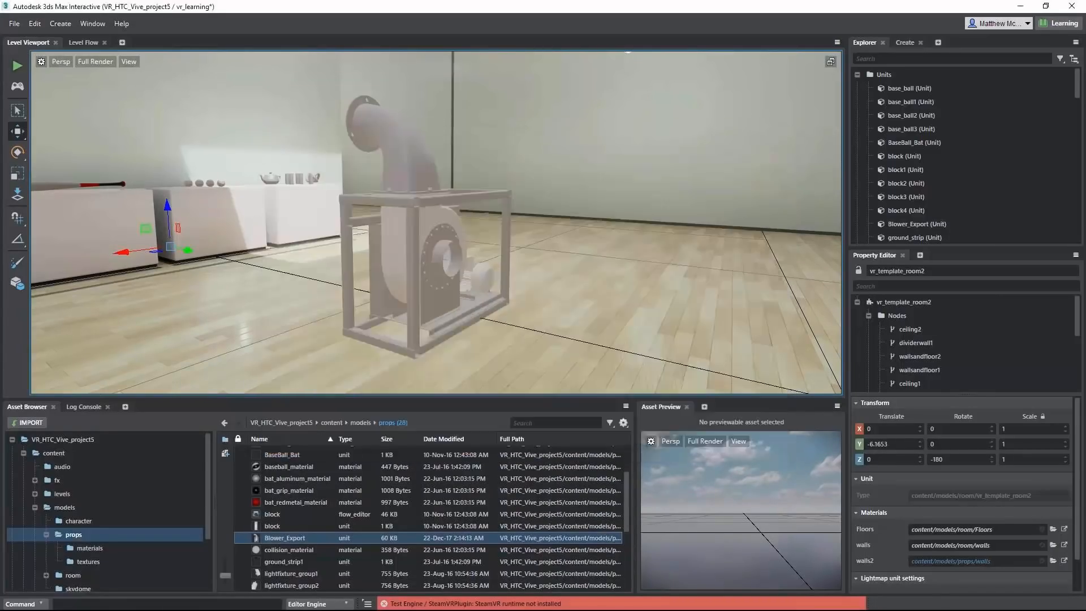
Step: Open the Deployer for packaging the project
{"action": "left_click", "coordinate": [93, 24]}
{"action": "mouse_move", "coordinate": [134, 524]}
{"action": "left_click", "coordinate": [237, 528]}
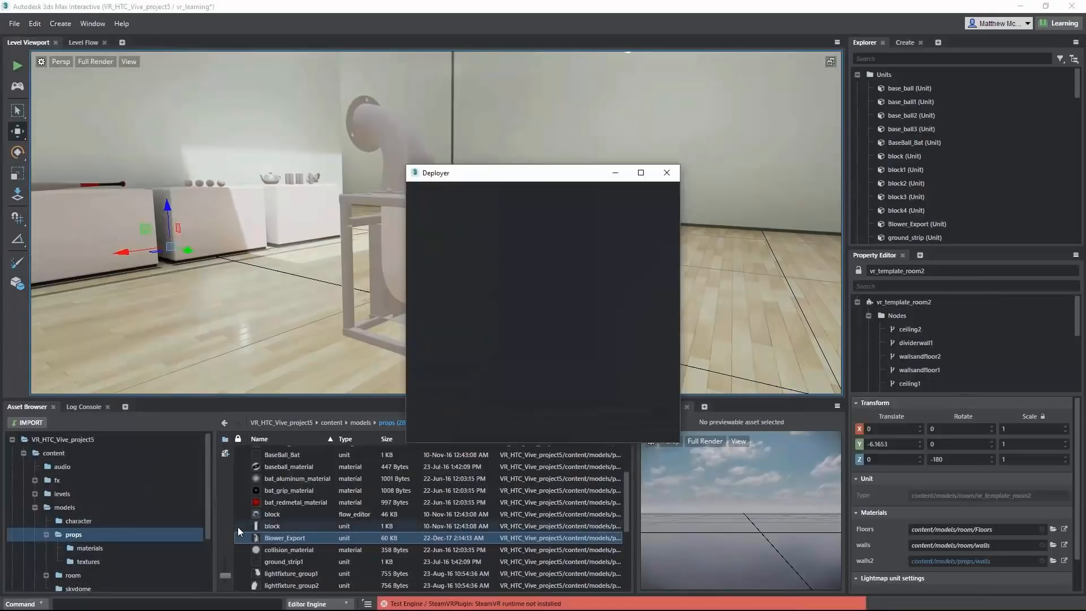
Step: Review the Deployer's Android, iOS, PS4, HTML5 and Xbox packaging settings and return to the Windows ones
{"action": "left_click", "coordinate": [465, 212]}
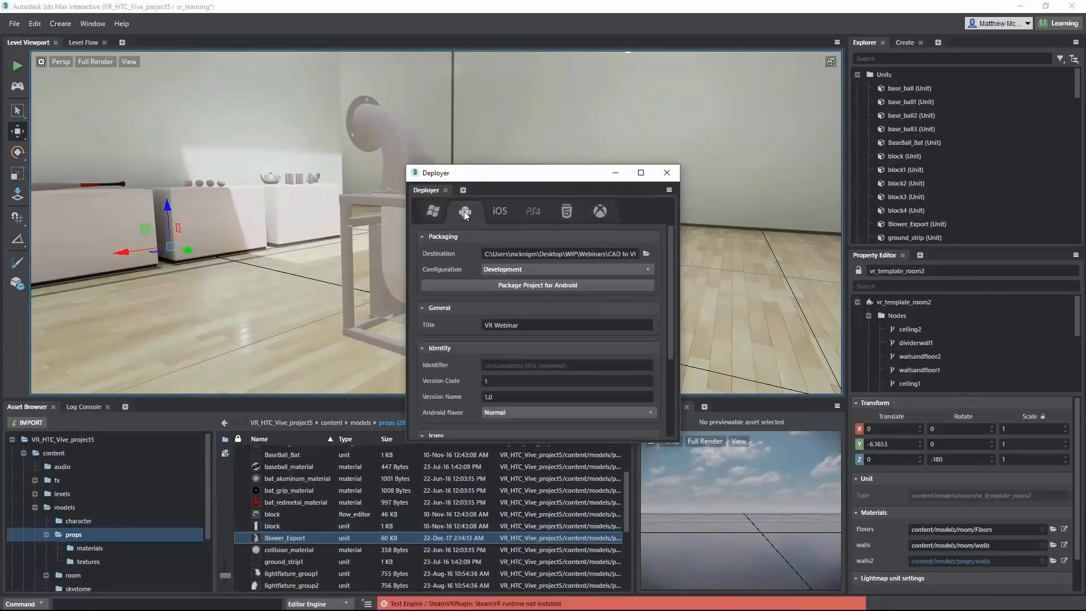
{"action": "left_click", "coordinate": [498, 213]}
{"action": "left_click", "coordinate": [534, 211]}
{"action": "left_click", "coordinate": [567, 212]}
{"action": "left_click", "coordinate": [601, 213]}
{"action": "left_click", "coordinate": [430, 212]}
Step: Package the project for Windows in the Release configuration with the title VR Webinar and close the Deployer
{"action": "left_click", "coordinate": [510, 270]}
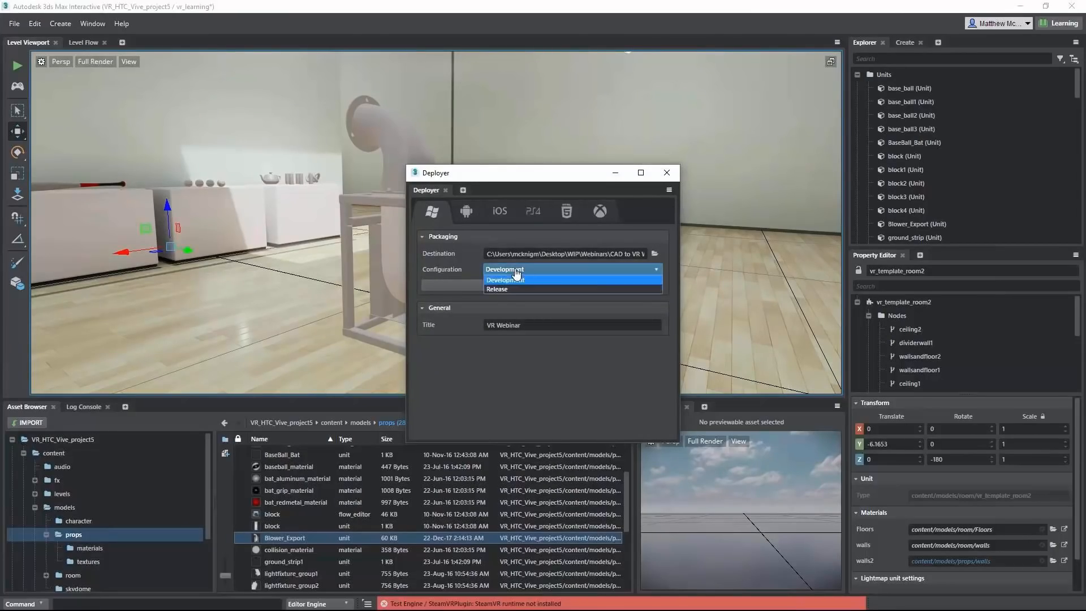
{"action": "left_click", "coordinate": [510, 291]}
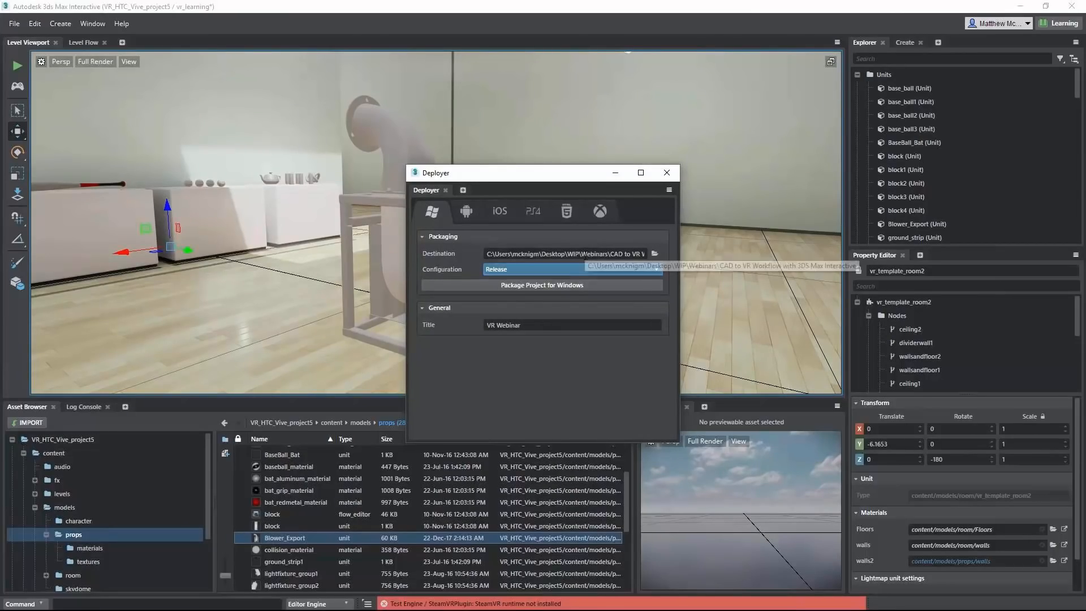
{"action": "triple_click", "coordinate": [526, 325]}
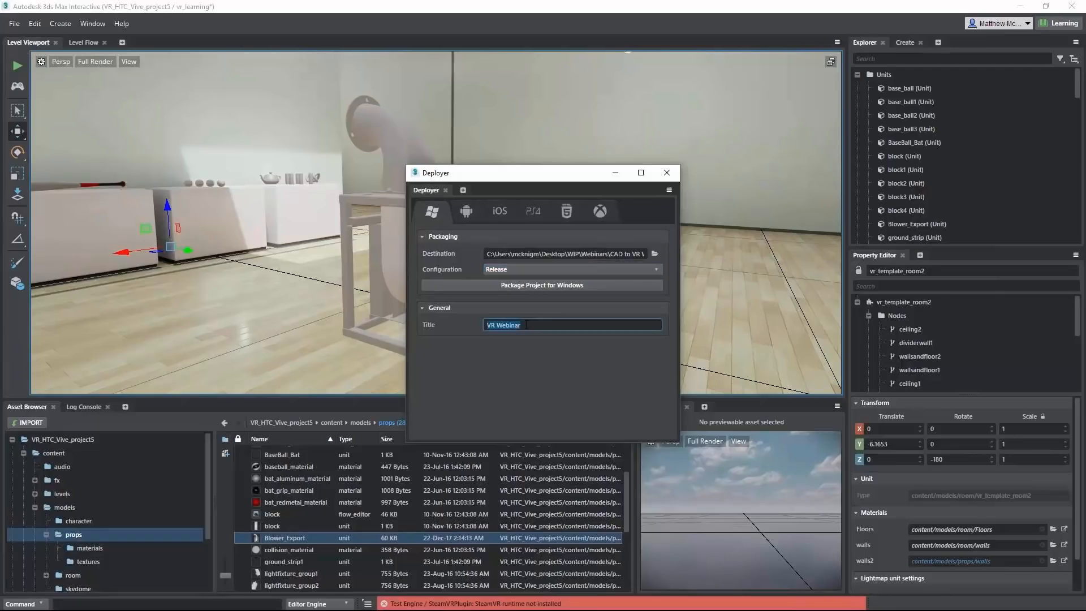
{"action": "left_click", "coordinate": [533, 286]}
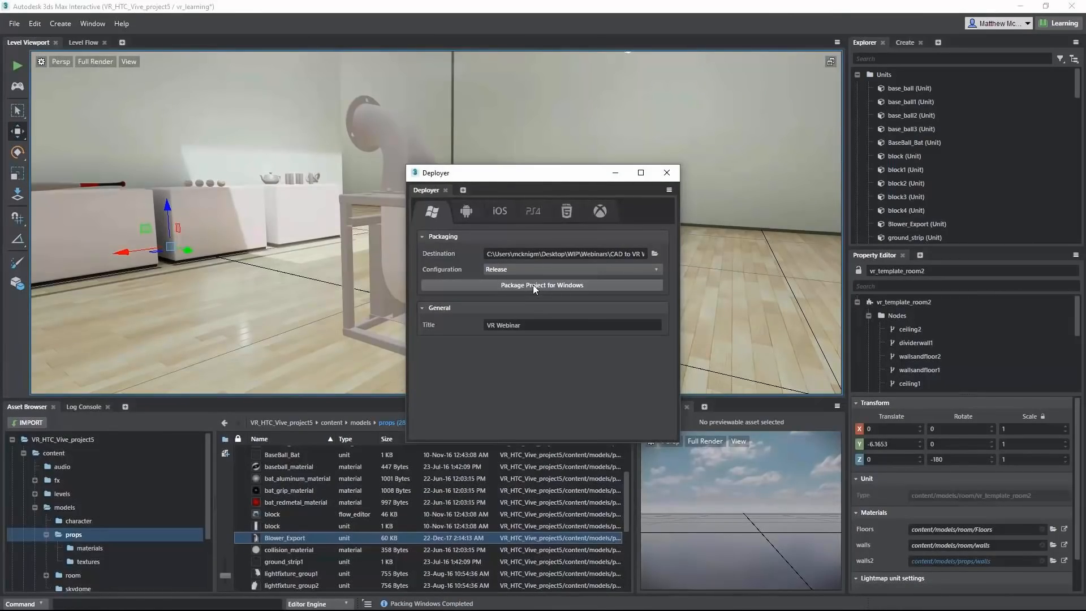
{"action": "left_click", "coordinate": [671, 173]}
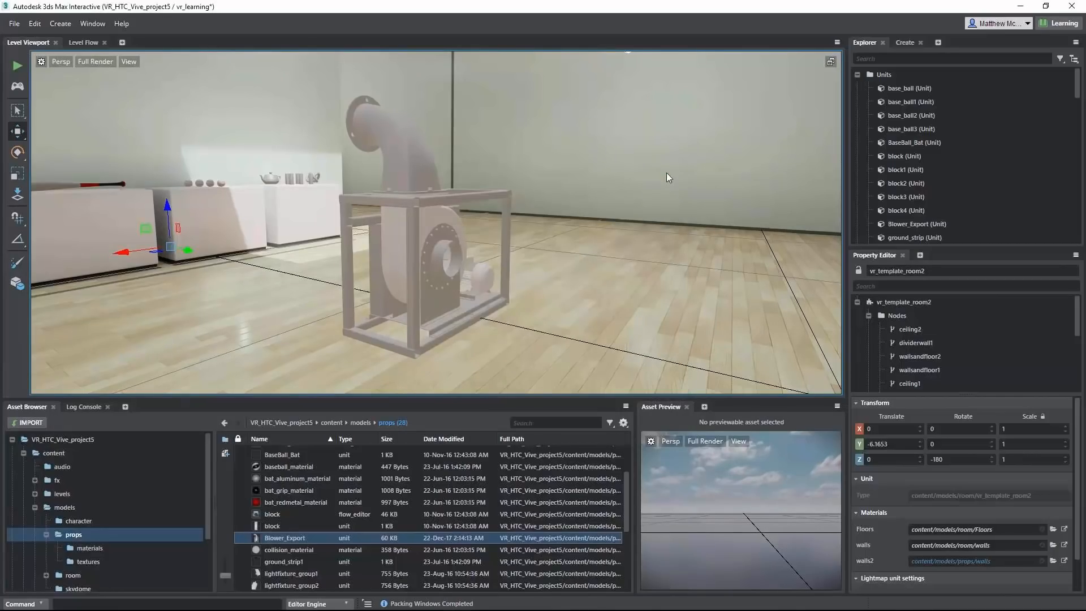
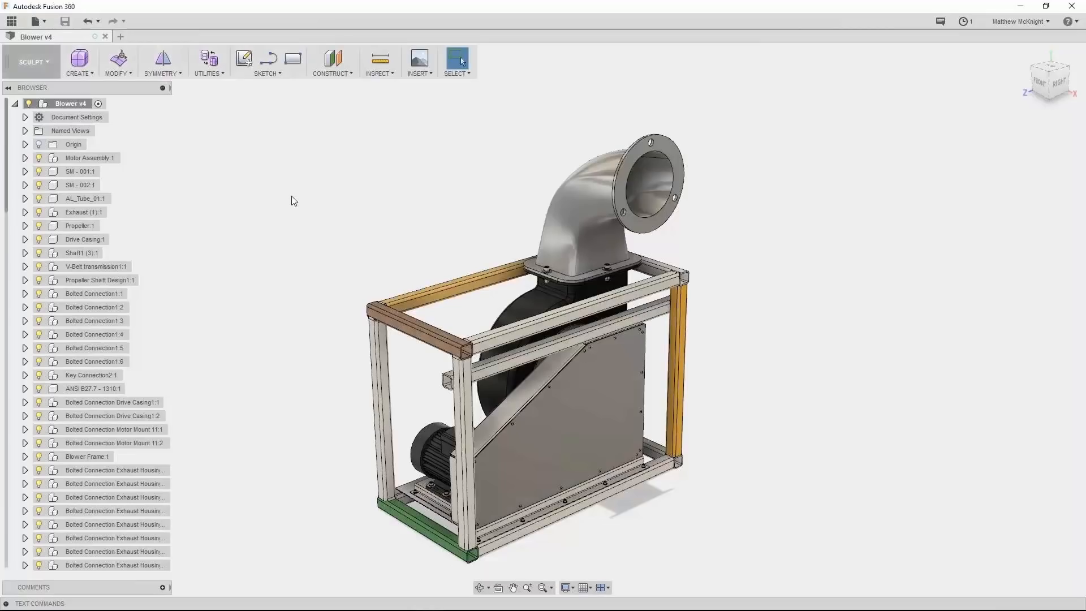
Step: Switch to Fusion 360 and open the web details page of the Blower design from the Admin Project's Blower folder
{"action": "left_click", "coordinate": [11, 21]}
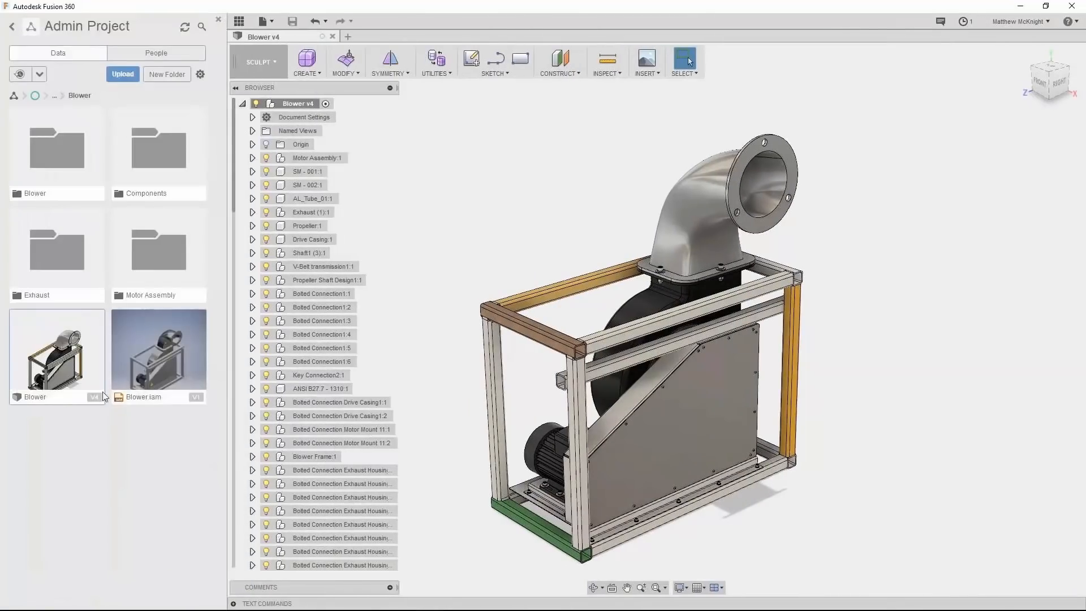
{"action": "left_click", "coordinate": [96, 395]}
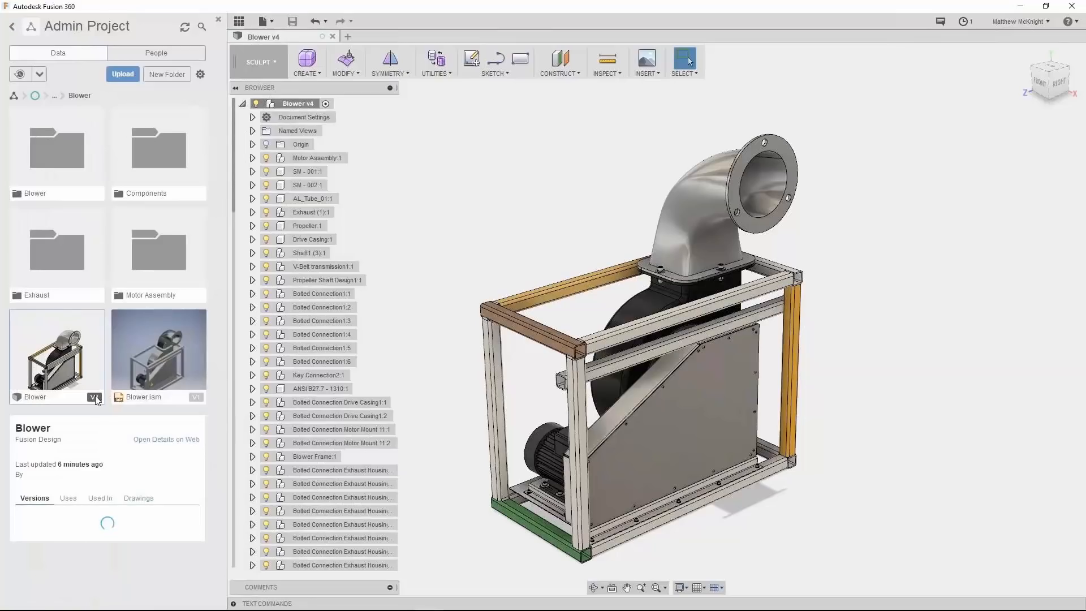
{"action": "left_click", "coordinate": [173, 441]}
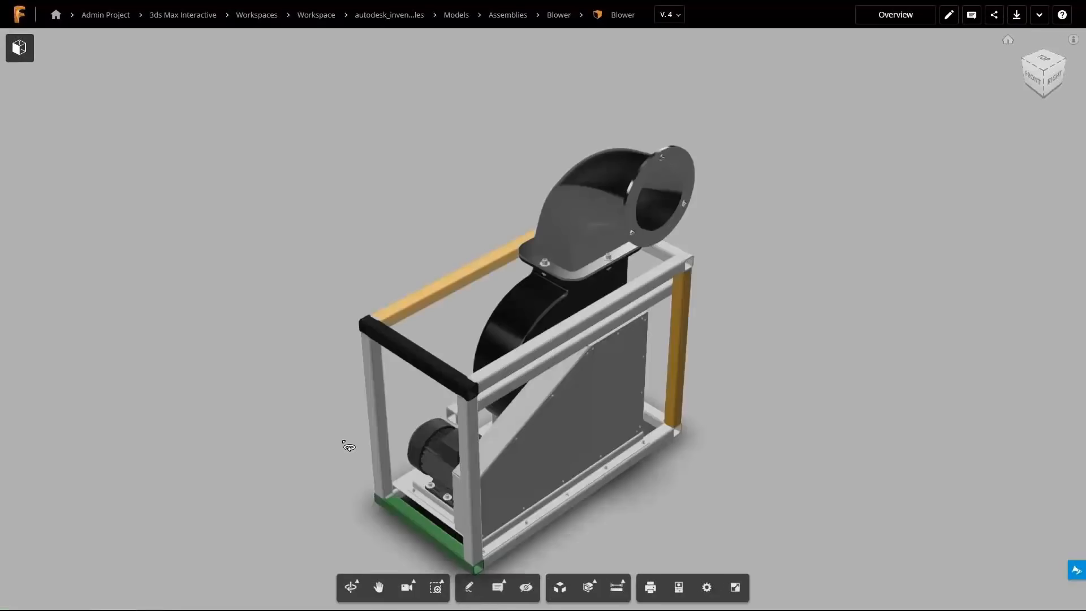
Step: Inspect the Blower model in the web viewer from different angles and export it for download as FBX
{"action": "left_click_drag", "start_coordinate": [350, 446], "coordinate": [616, 390]}
{"action": "left_click_drag", "start_coordinate": [690, 332], "coordinate": [459, 339]}
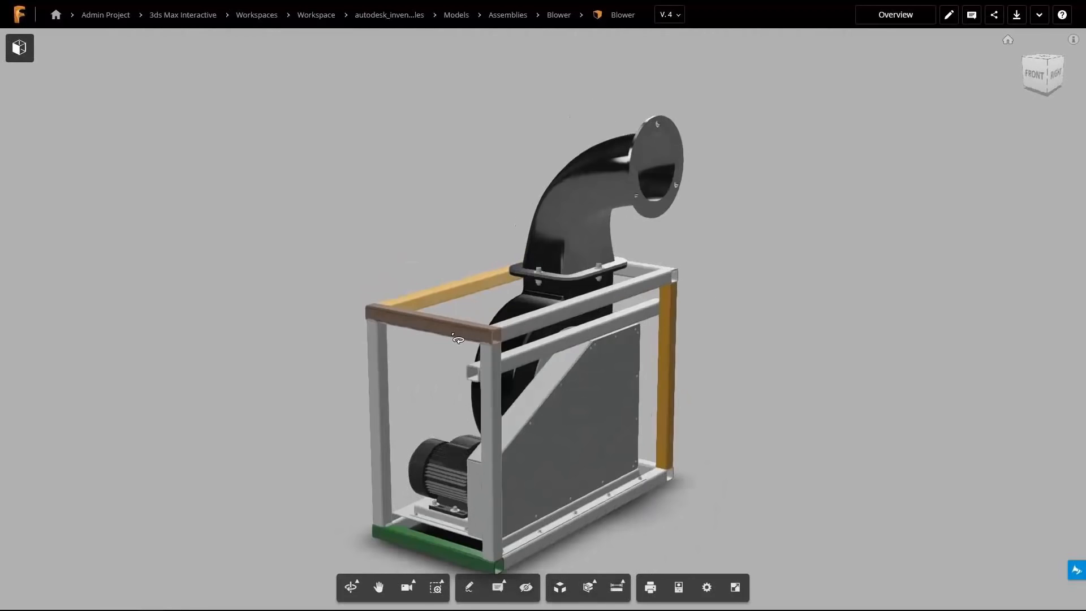
{"action": "left_click", "coordinate": [1017, 17]}
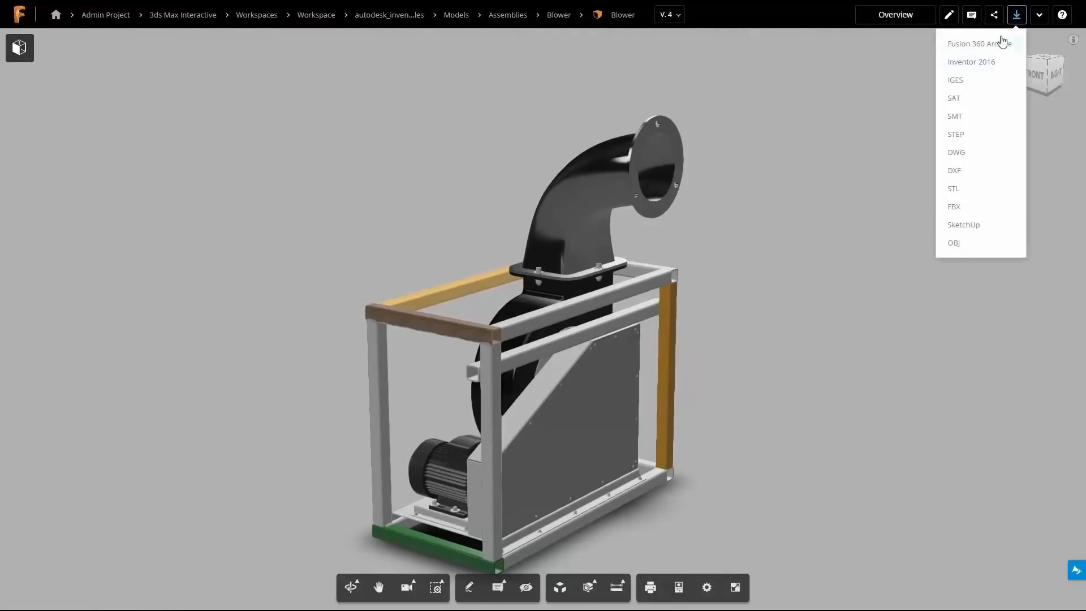
{"action": "left_click", "coordinate": [990, 208]}
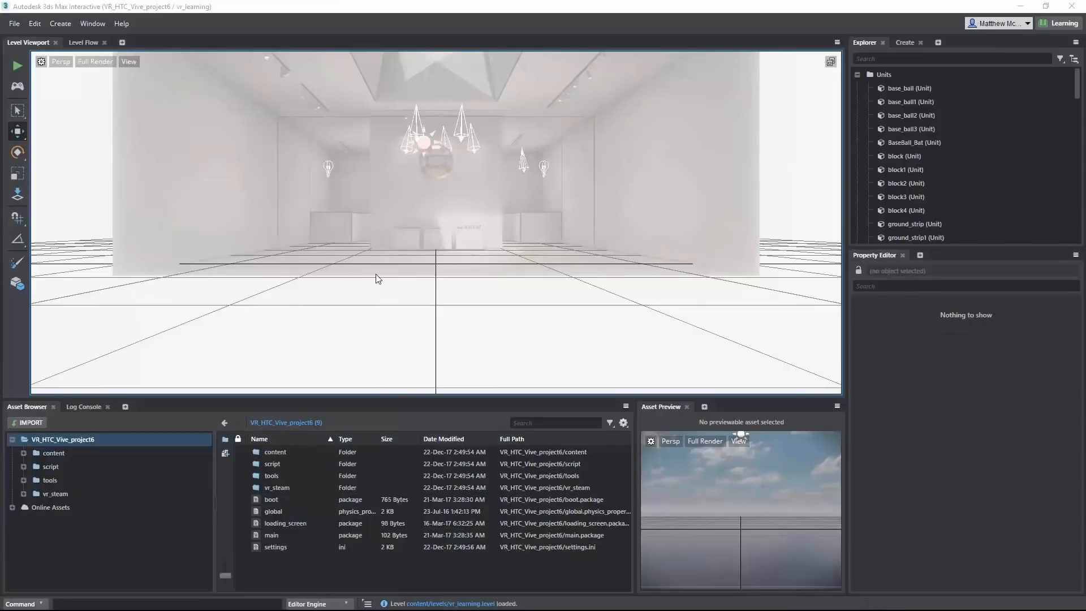
Step: Switch to 3ds Max Interactive and examine the pedestals and surrounding floor in VR_HTC_Vive_project6's vr_learning room
{"action": "middle_click_drag", "start_coordinate": [376, 274], "coordinate": [554, 365]}
{"action": "scroll", "coordinate": [494, 282], "scroll_direction": "up", "scroll_amount": 2}
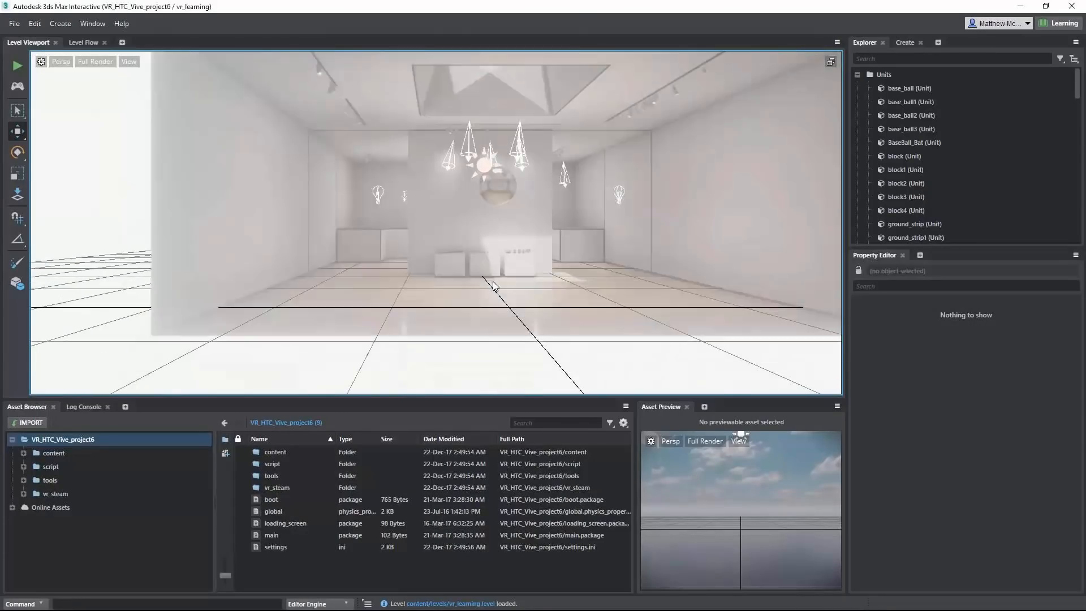
{"action": "scroll", "coordinate": [494, 283], "scroll_direction": "up", "scroll_amount": 3}
{"action": "middle_click_drag", "start_coordinate": [525, 272], "coordinate": [448, 300]}
{"action": "right_click_drag", "start_coordinate": [449, 301], "coordinate": [572, 328]}
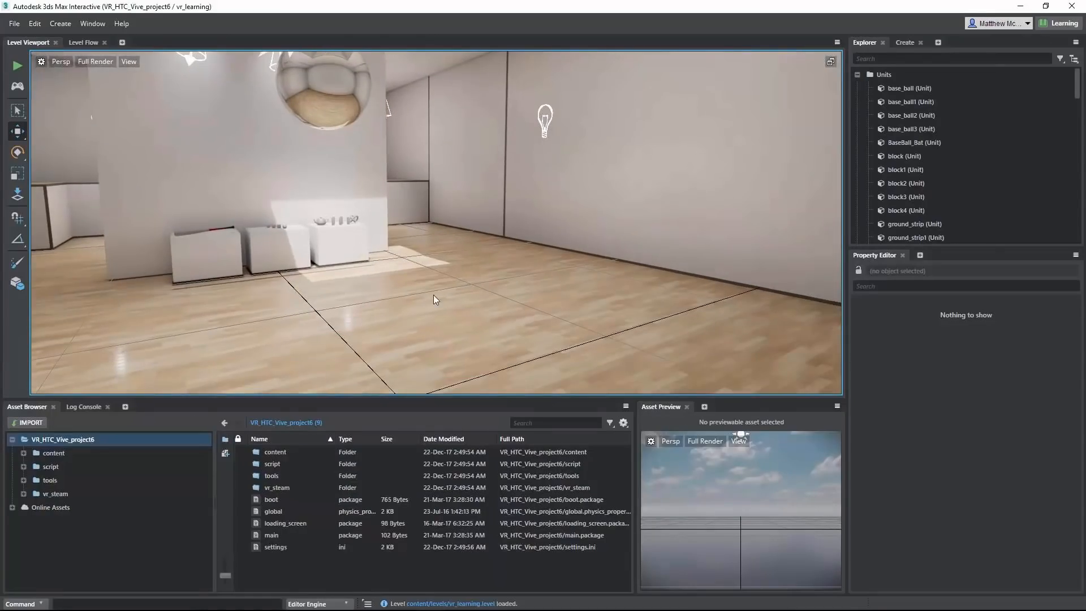
{"action": "scroll", "coordinate": [287, 264], "scroll_direction": "up", "scroll_amount": 5}
{"action": "middle_click_drag", "start_coordinate": [246, 272], "coordinate": [407, 290]}
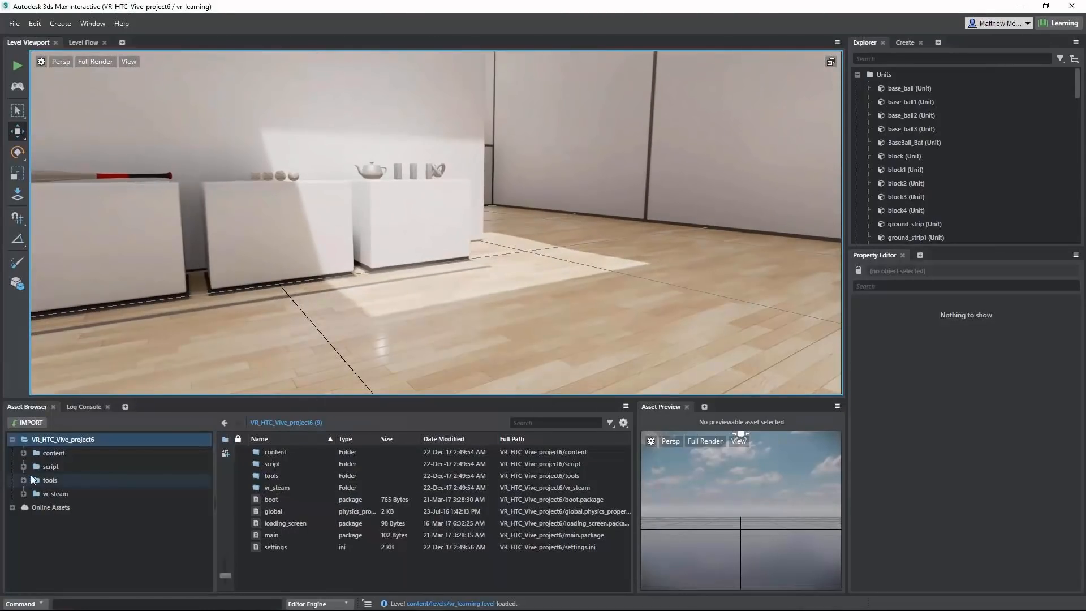
Step: Open the content/models/props folder of VR_HTC_Vive_project6 in the Asset Browser
{"action": "left_click", "coordinate": [23, 453]}
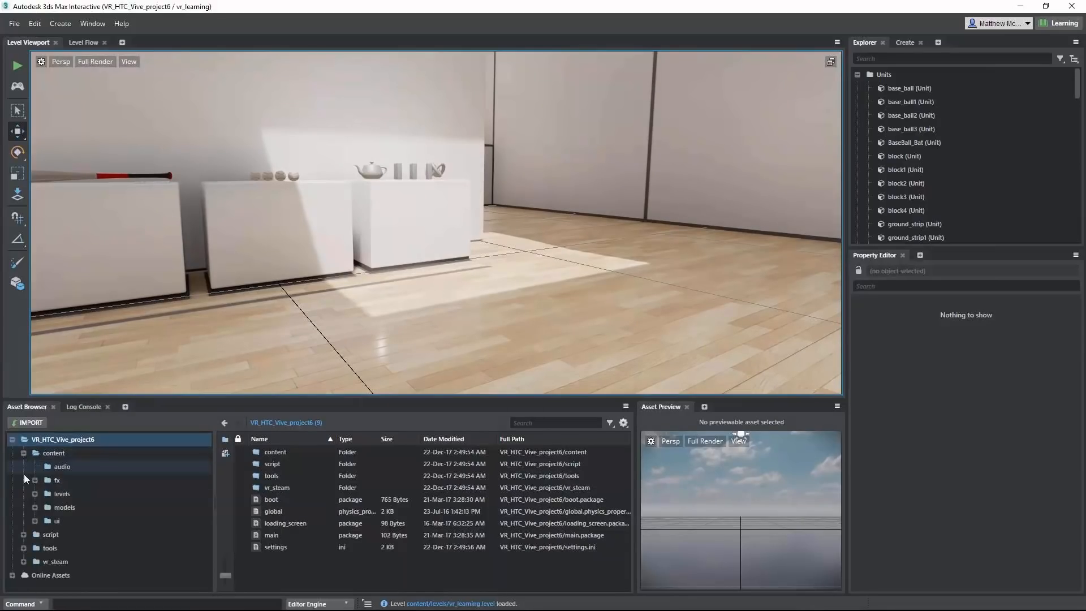
{"action": "left_click", "coordinate": [35, 508]}
{"action": "left_click", "coordinate": [47, 533]}
{"action": "left_click", "coordinate": [73, 537]}
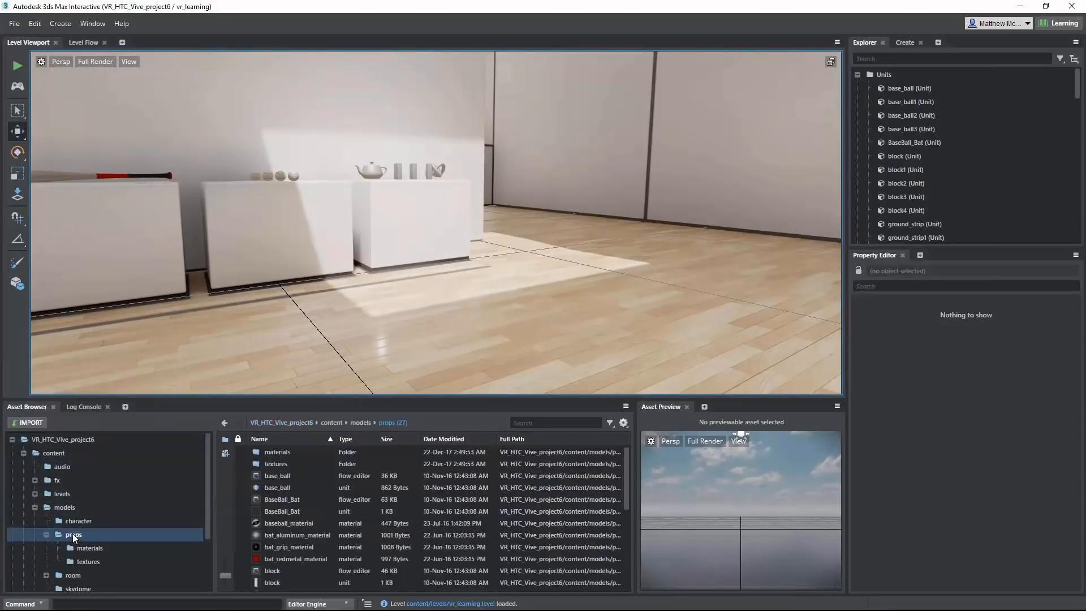
Step: Import the Blower_Fusion_360 FBX into the props folder with the default material, texture and unit mesh options
{"action": "left_click", "coordinate": [29, 423]}
{"action": "left_click_drag", "start_coordinate": [202, 181], "coordinate": [202, 219]}
{"action": "left_click", "coordinate": [144, 243]}
{"action": "left_click", "coordinate": [445, 300]}
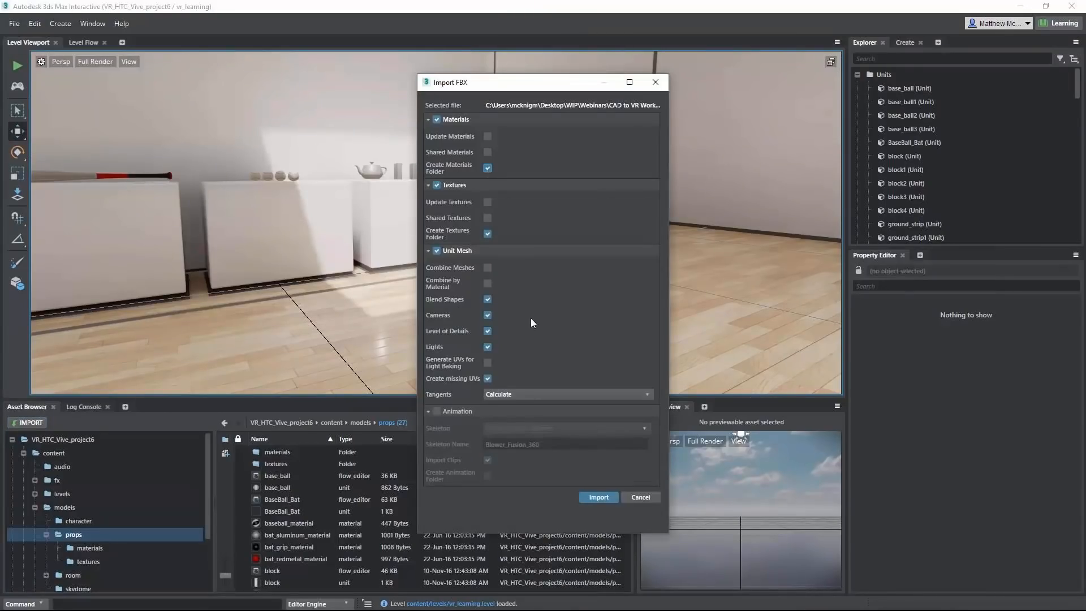
{"action": "left_click", "coordinate": [598, 497]}
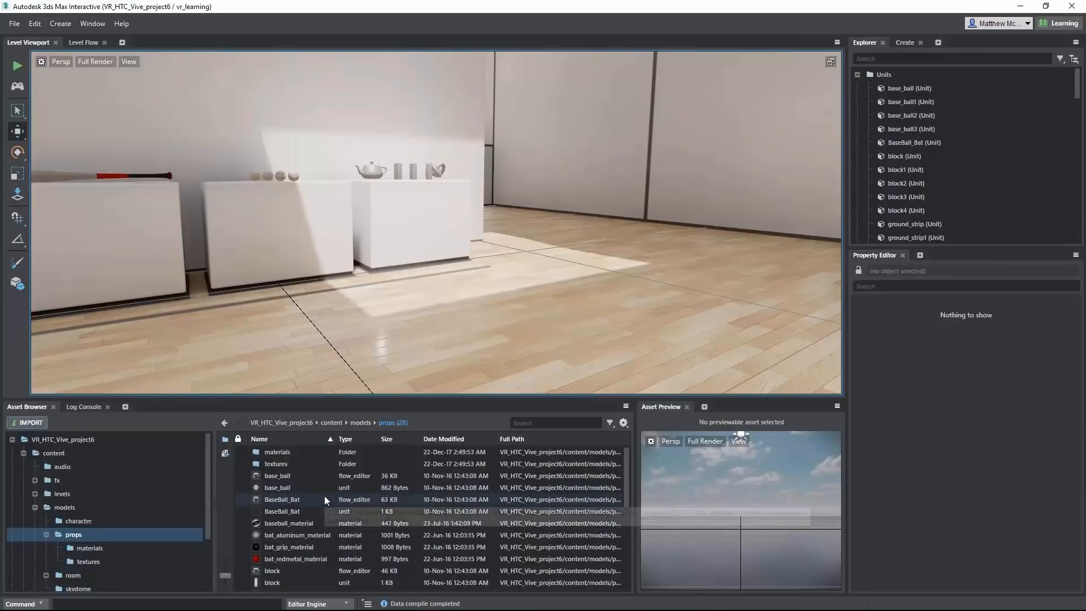
Step: Place the Blower_Fusion_360 unit on the floor in front of the pedestals and rotate it about its vertical axis
{"action": "scroll", "coordinate": [324, 495], "scroll_direction": "down", "scroll_amount": 2}
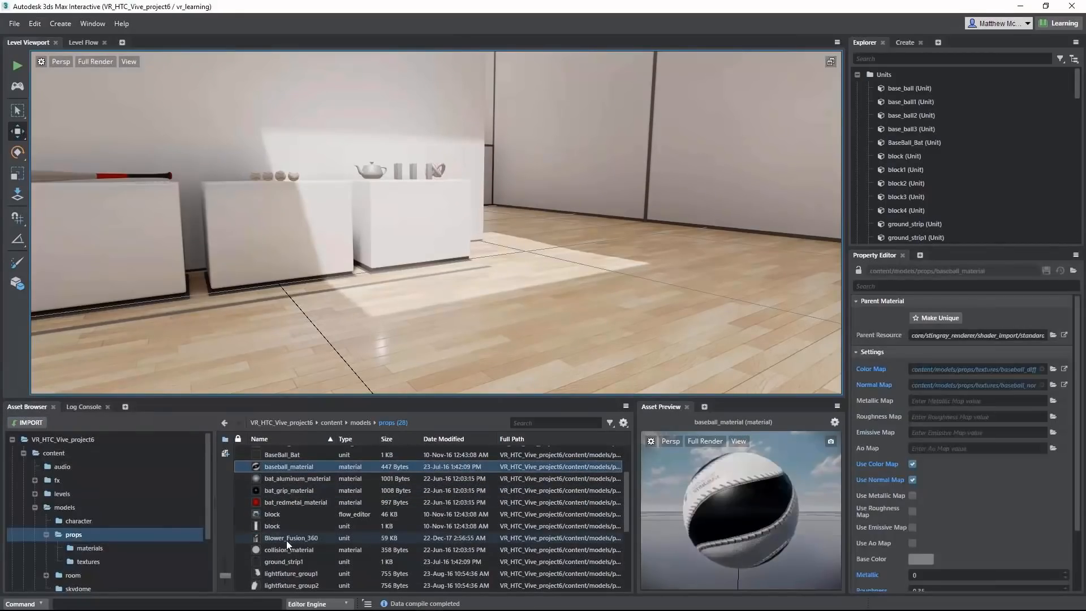
{"action": "left_click_drag", "start_coordinate": [280, 541], "coordinate": [458, 279]}
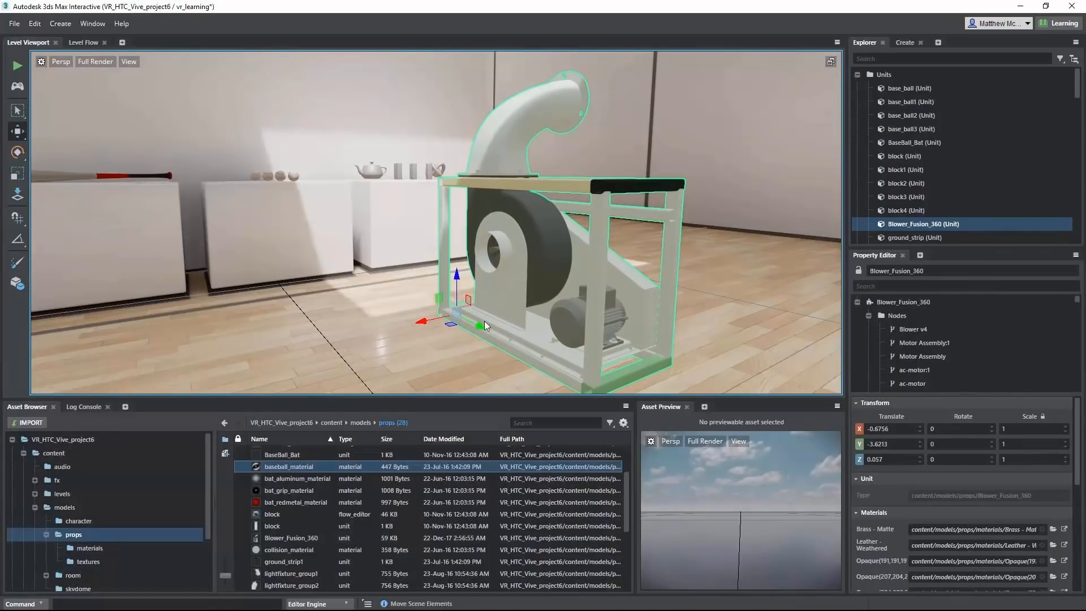
{"action": "left_click", "coordinate": [17, 152]}
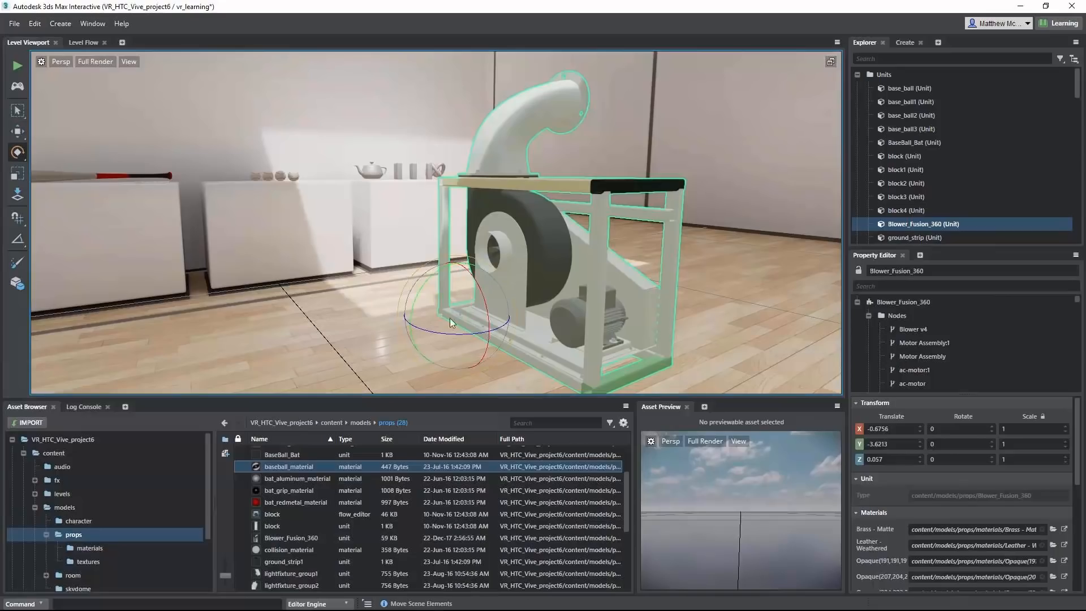
{"action": "mouse_move", "coordinate": [485, 333]}
{"action": "left_mouse_down"}
{"action": "mouse_move", "coordinate": [385, 324]}
{"action": "mouse_move", "coordinate": [496, 321]}
{"action": "mouse_move", "coordinate": [453, 329]}
{"action": "mouse_move", "coordinate": [484, 325]}
{"action": "left_mouse_up"}
{"action": "left_click", "coordinate": [371, 300]}
{"action": "left_click", "coordinate": [17, 131]}
Step: Inspect the placed blower up close and from around the room, run a test of the level and close it
{"action": "middle_click_drag", "start_coordinate": [678, 293], "coordinate": [476, 271]}
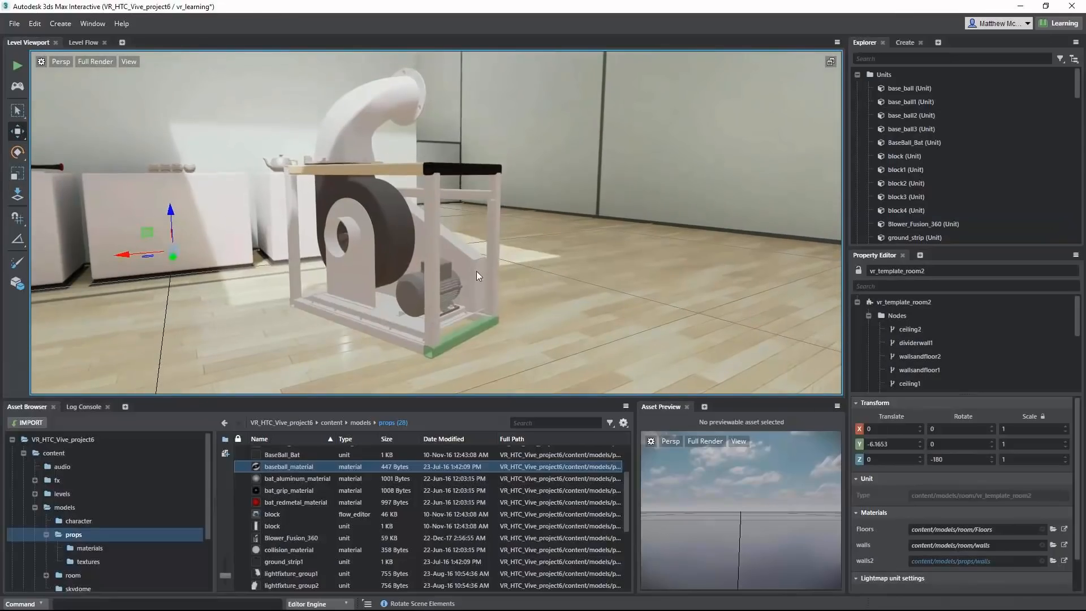
{"action": "scroll", "coordinate": [476, 271], "scroll_direction": "up", "scroll_amount": 5}
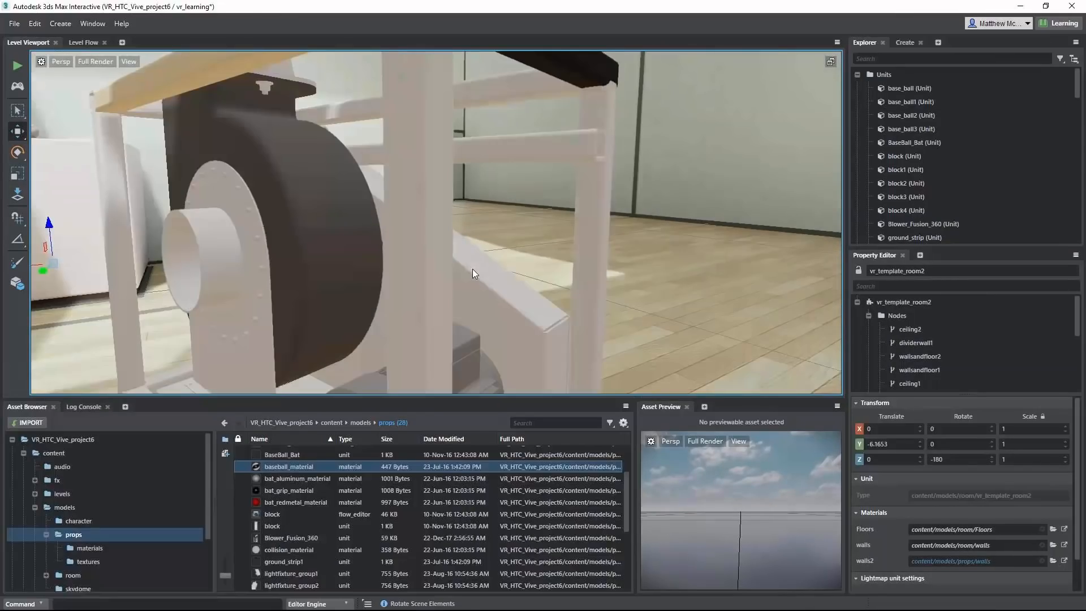
{"action": "scroll", "coordinate": [474, 272], "scroll_direction": "down", "scroll_amount": 5}
{"action": "middle_click_drag", "start_coordinate": [497, 254], "coordinate": [413, 267]}
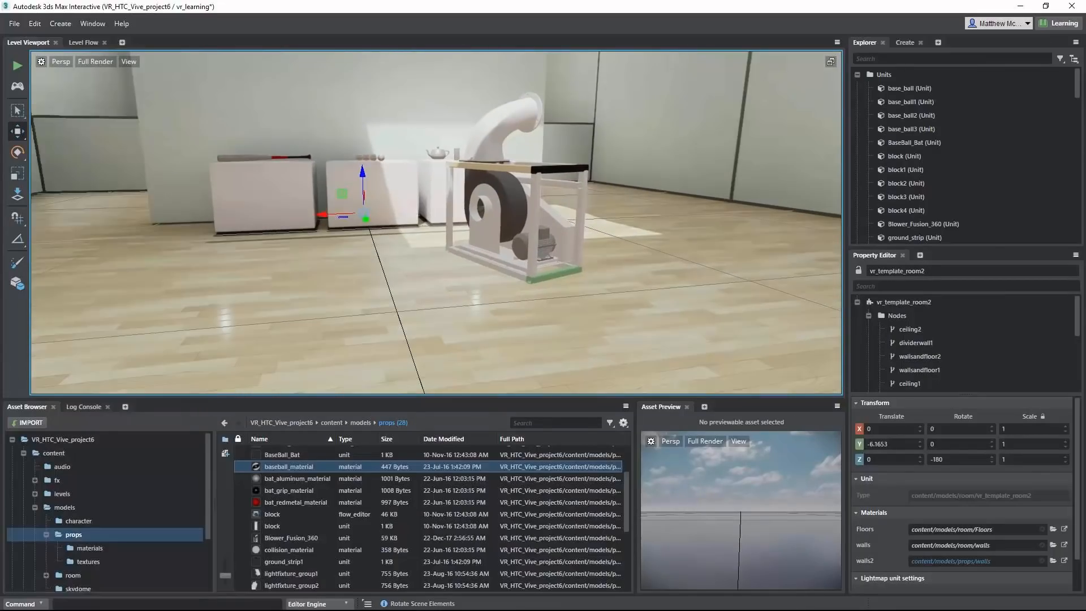
{"action": "middle_click_drag", "start_coordinate": [615, 248], "coordinate": [384, 278]}
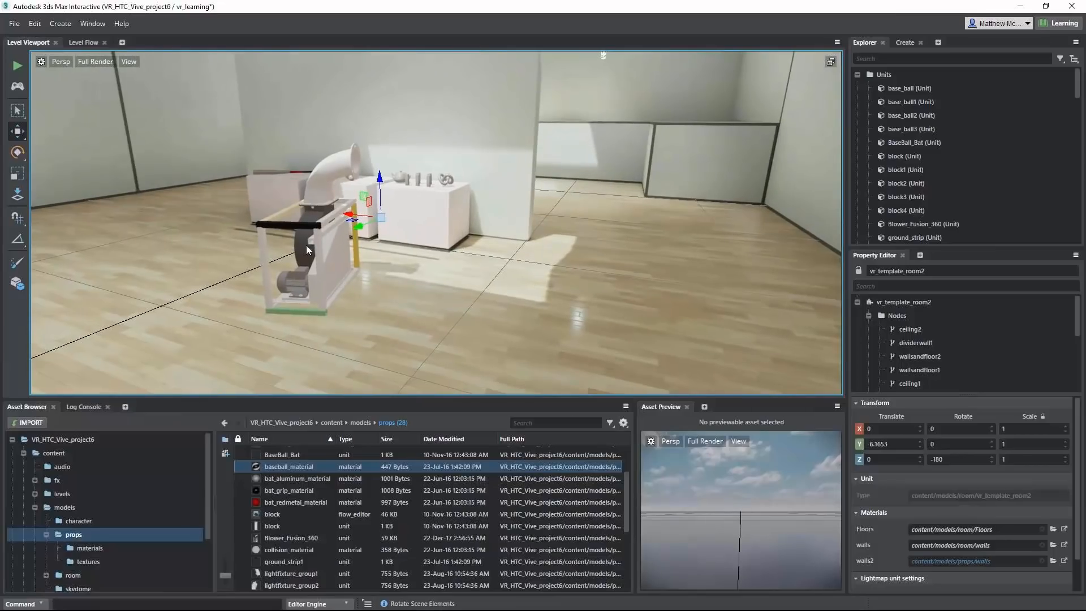
{"action": "middle_click_drag", "start_coordinate": [307, 246], "coordinate": [343, 258], "text": "alt"}
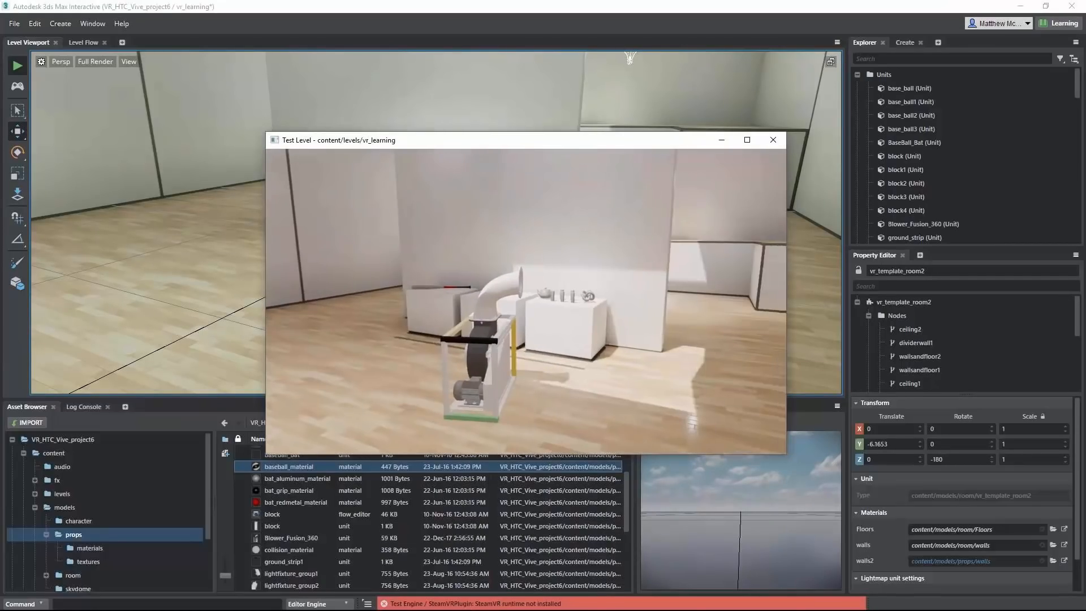
{"action": "key", "text": "Escape"}
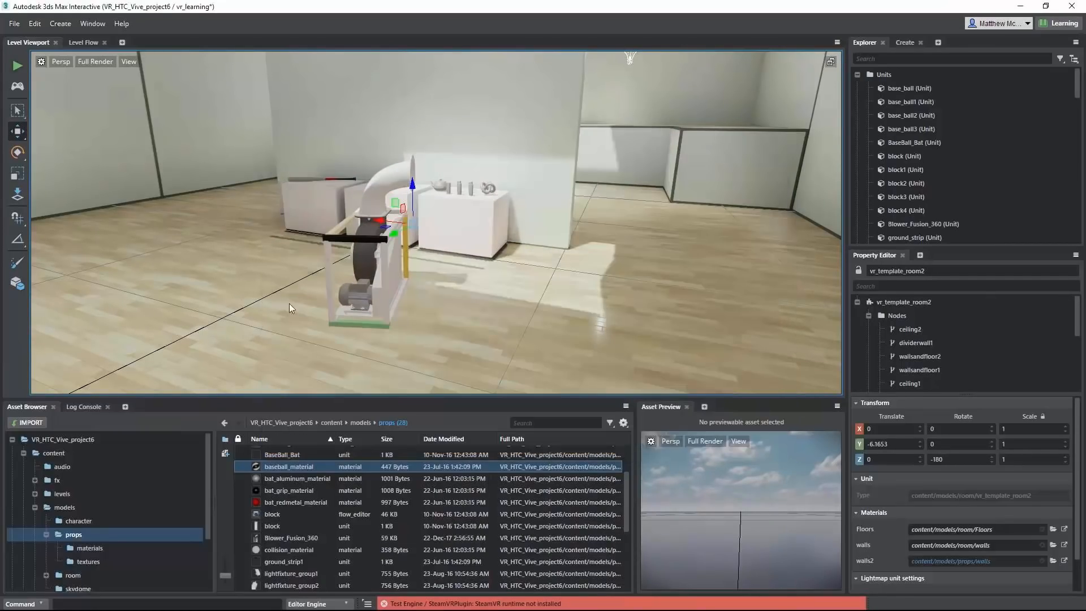
Step: Open the Deployer, set the project title to Fusion 360 VR and start packaging for Windows in the Development configuration
{"action": "left_click", "coordinate": [92, 23]}
{"action": "mouse_move", "coordinate": [137, 528]}
{"action": "left_click", "coordinate": [225, 526]}
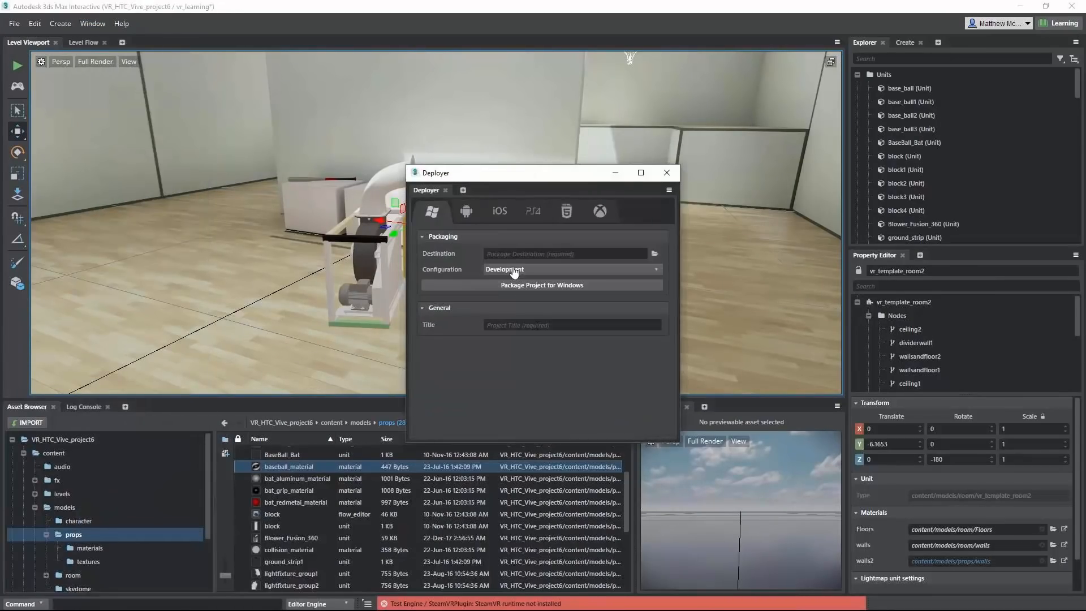
{"action": "left_click", "coordinate": [504, 327]}
{"action": "type", "text": "Fusion"}
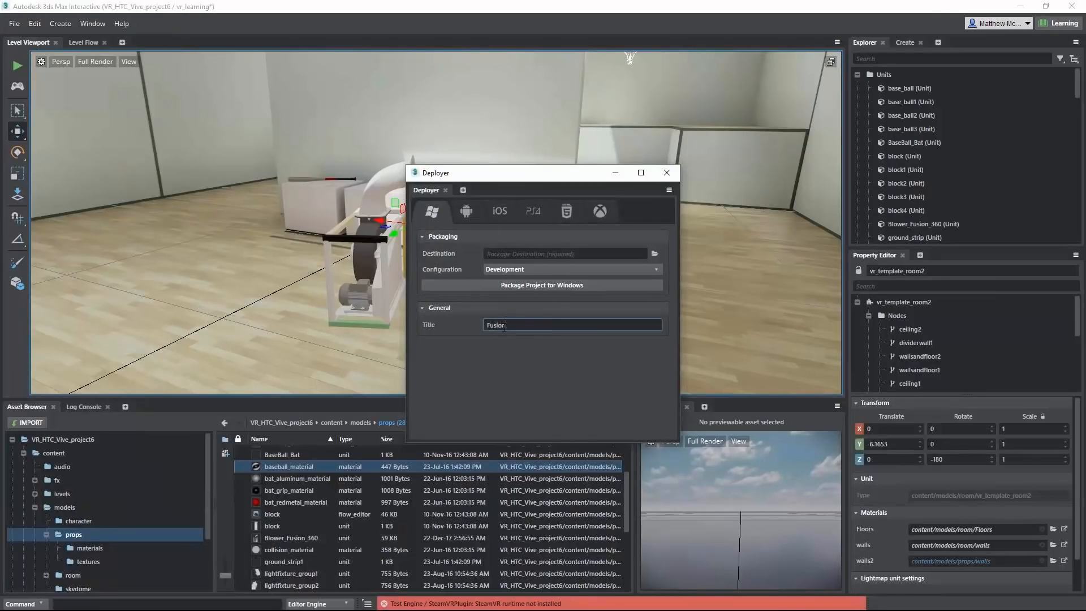
{"action": "type", "text": " 360 VR"}
{"action": "left_click", "coordinate": [527, 287]}
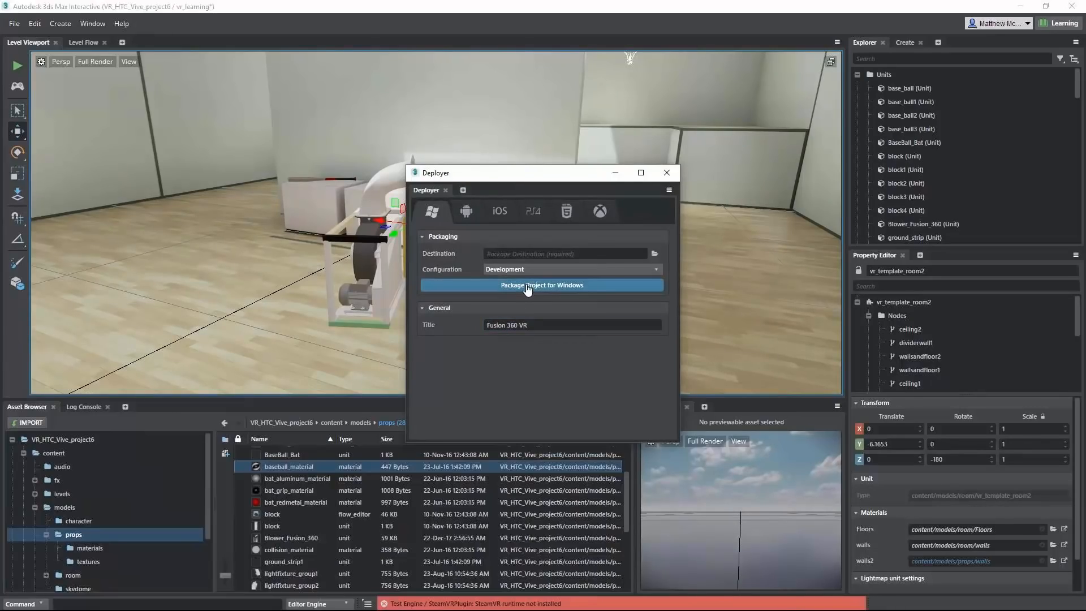